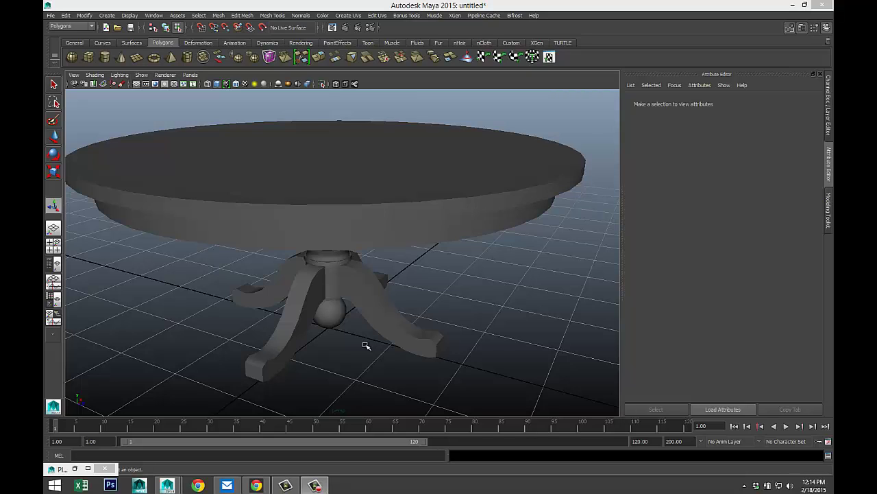
- Select all of the table's pieces and examine them in smooth mesh preview
alt+drag(390, 308, 384, 318)
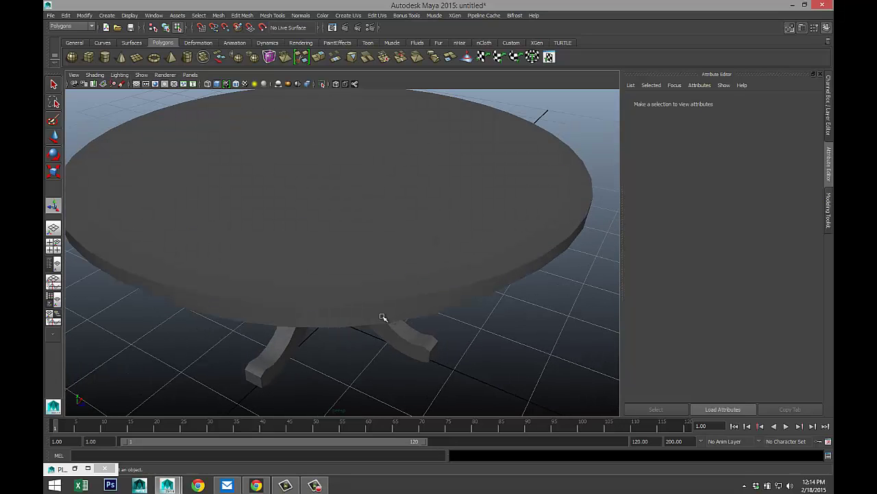
alt+middle_drag(392, 317, 402, 331)
scroll(397, 333, down, 4)
scroll(397, 333, down, 3)
scroll(396, 333, up, 3)
alt+drag(398, 336, 407, 311)
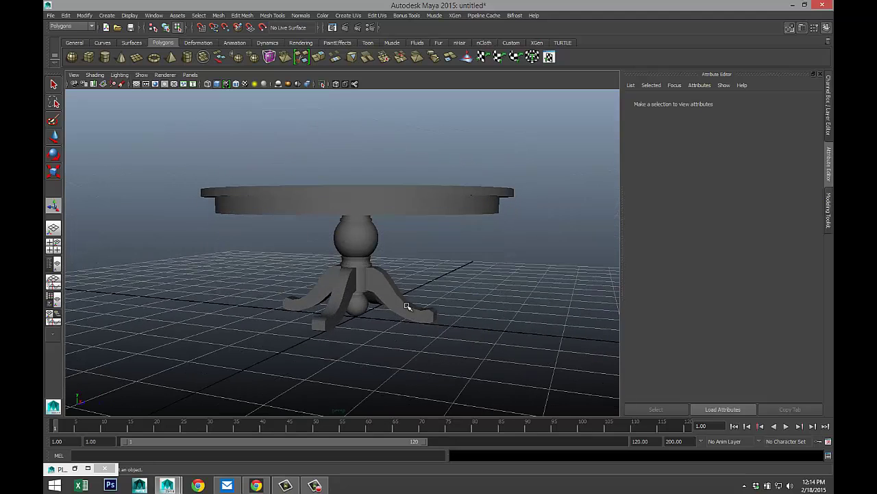
click(405, 205)
scroll(401, 212, down, 3)
right_drag(321, 226, 304, 204)
drag(255, 184, 499, 381)
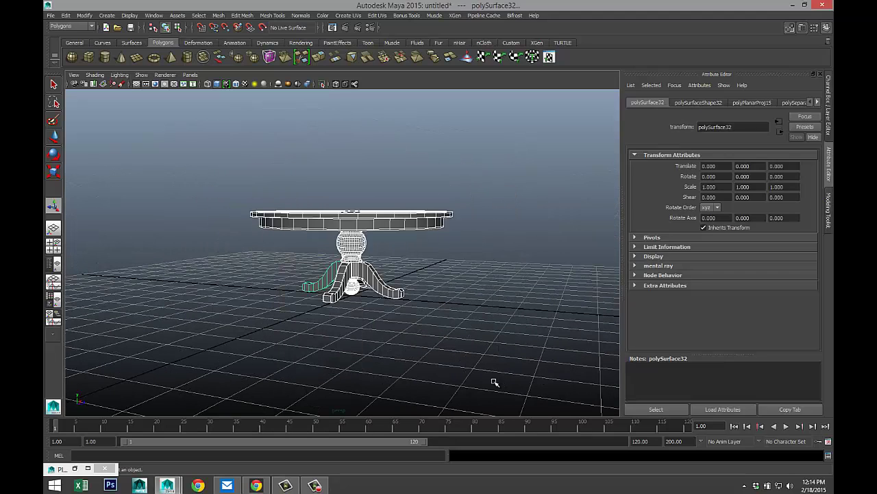
key(3)
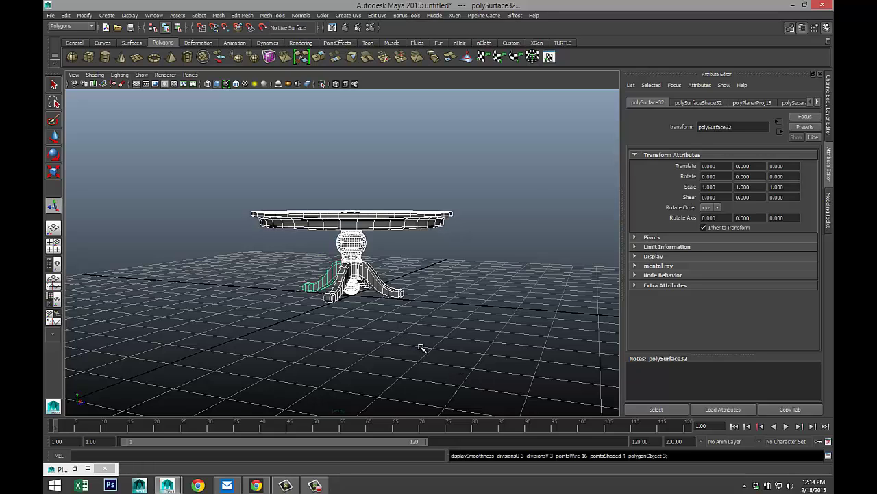
scroll(421, 348, up, 6)
key(5)
click(527, 296)
alt+drag(514, 310, 449, 317)
click(418, 252)
- Select all of the table's pieces and display them without smoothing
scroll(398, 304, down, 5)
drag(486, 381, 487, 380)
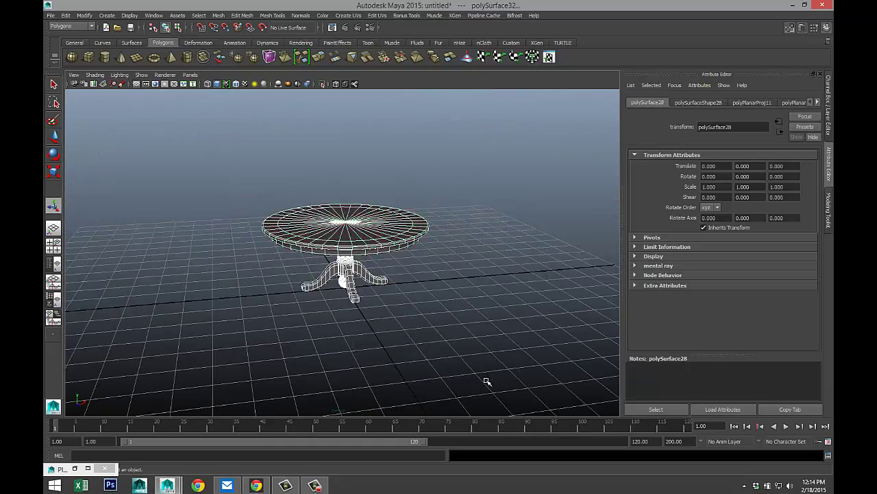
key(1)
scroll(473, 364, up, 5)
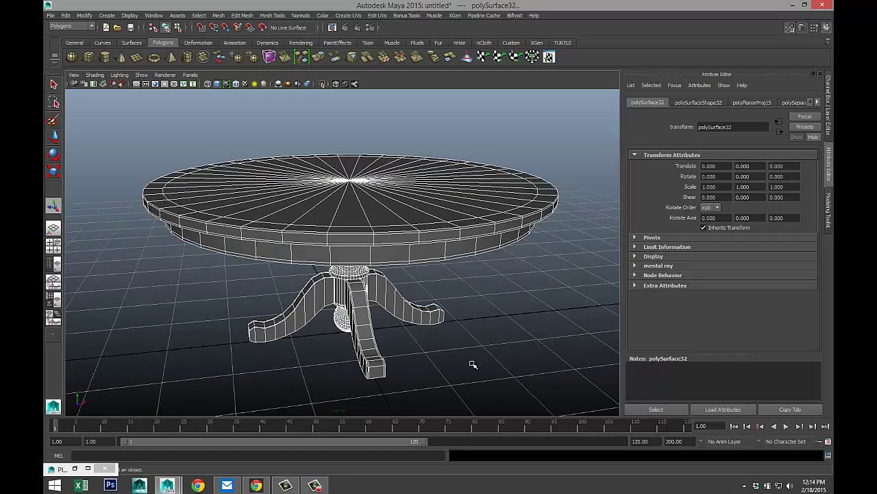
- Examine the selected table's UV layout in the UV Texture Editor, then minimise the editor
alt+drag(489, 337, 466, 326)
alt+middle_drag(466, 327, 478, 331)
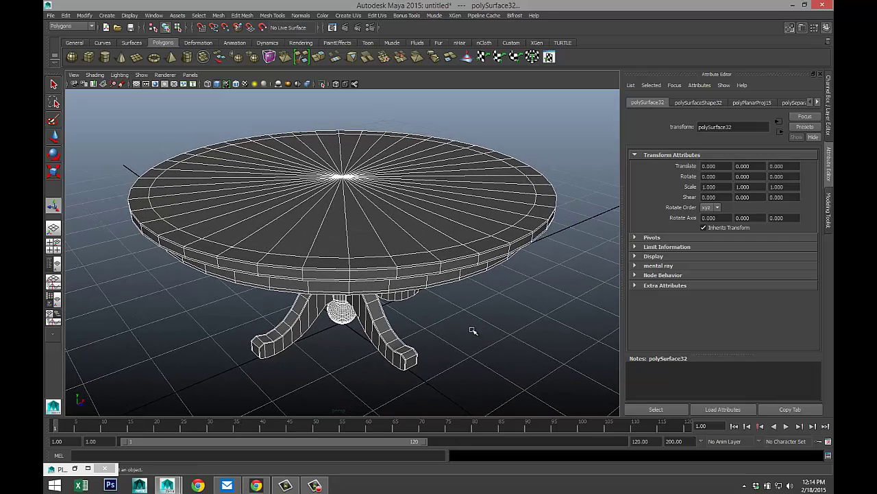
click(381, 15)
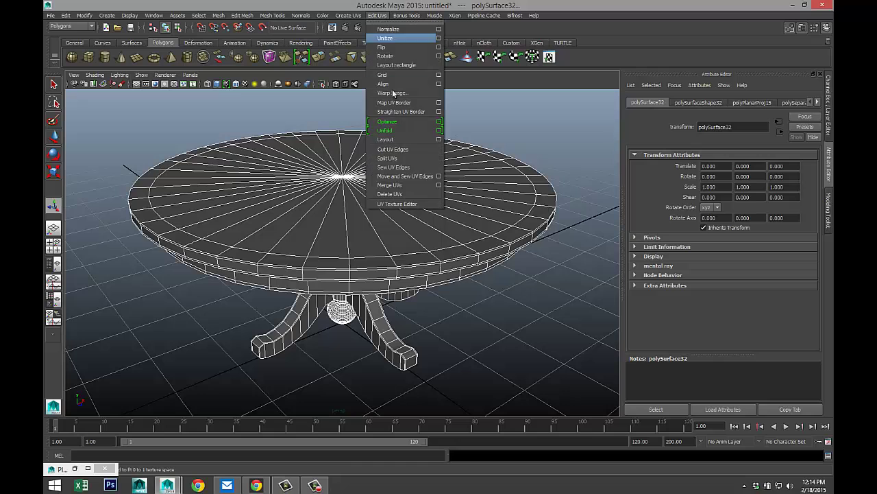
click(425, 205)
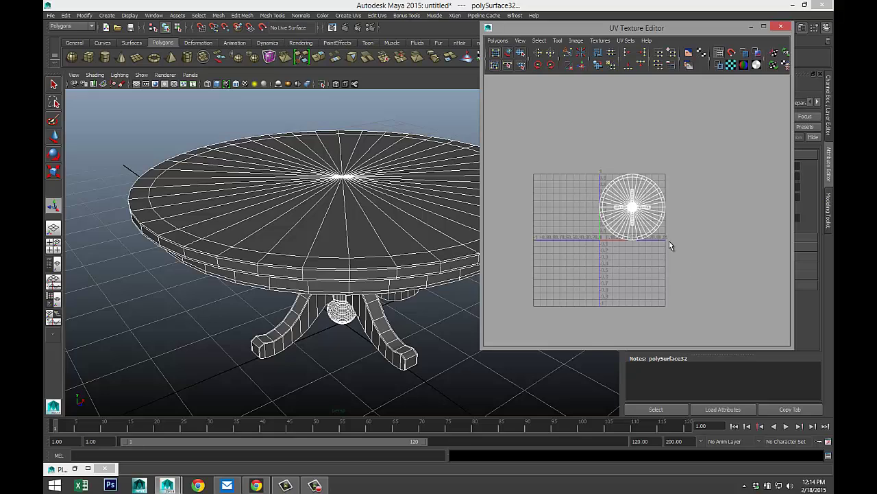
scroll(690, 260, up, 3)
scroll(685, 258, down, 4)
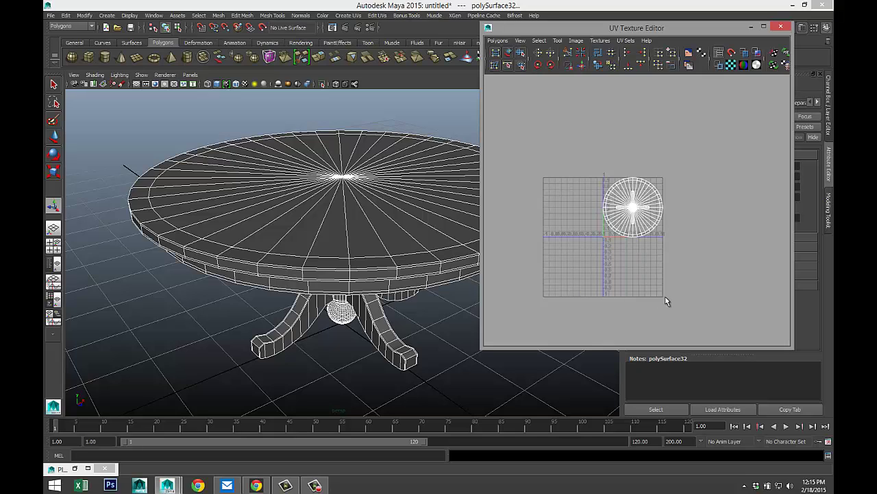
scroll(601, 291, up, 4)
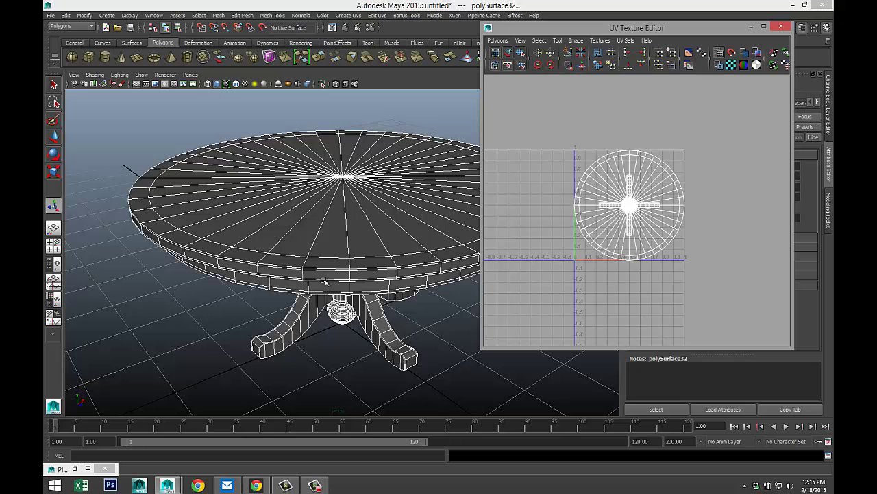
alt+drag(257, 310, 264, 305)
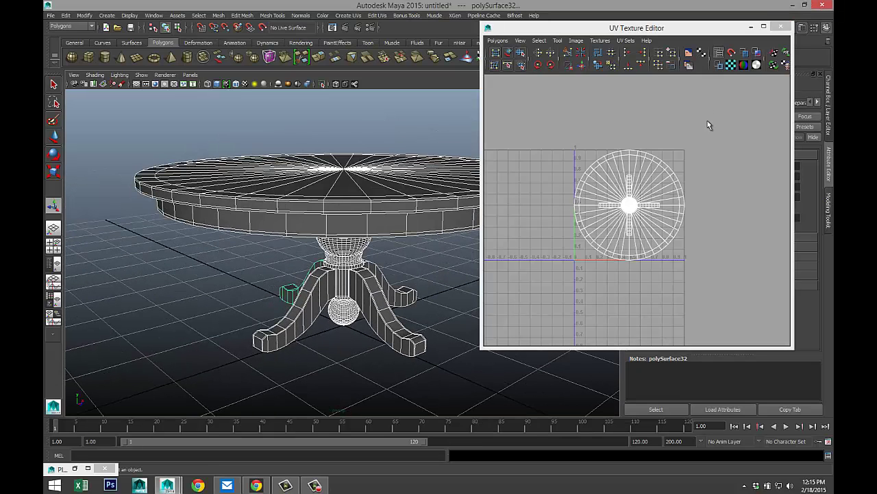
click(752, 29)
- Examine the table's wireframe on the tabletop, rim and pedestal from several angles
scroll(495, 236, down, 4)
scroll(497, 237, up, 4)
alt+drag(501, 198, 493, 239)
scroll(499, 218, up, 3)
scroll(494, 240, up, 2)
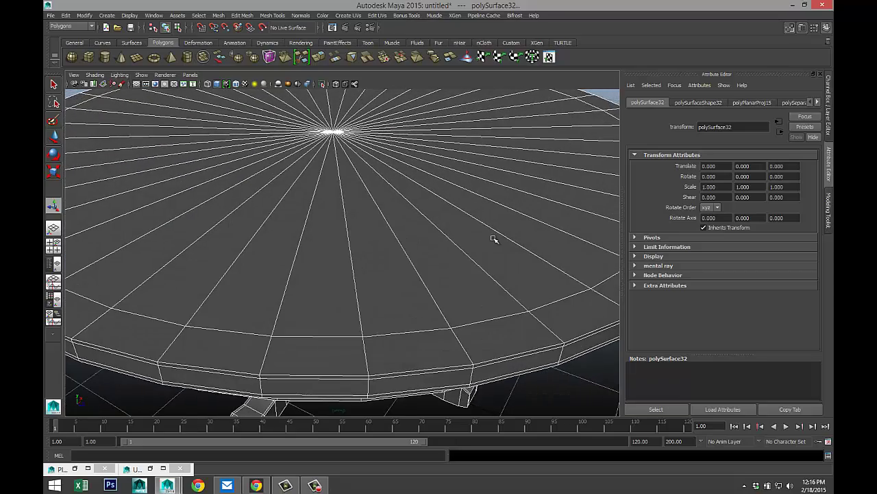
scroll(494, 239, down, 3)
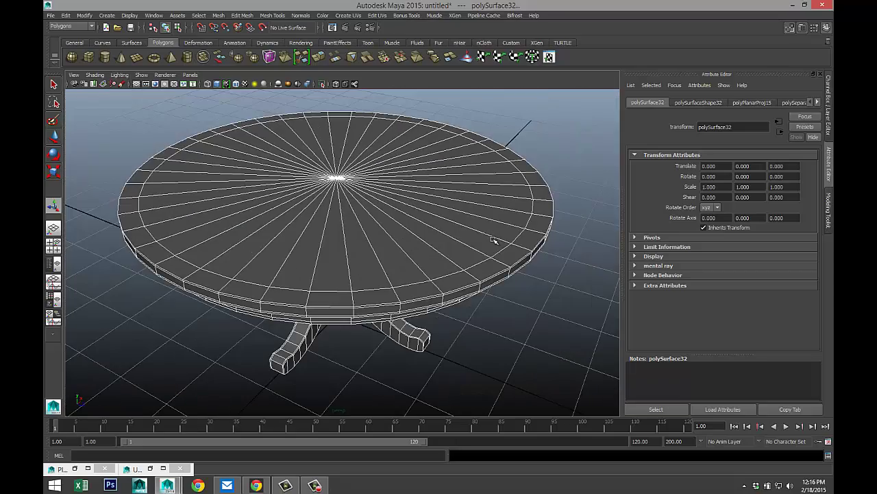
scroll(493, 240, down, 3)
alt+middle_drag(517, 278, 519, 287)
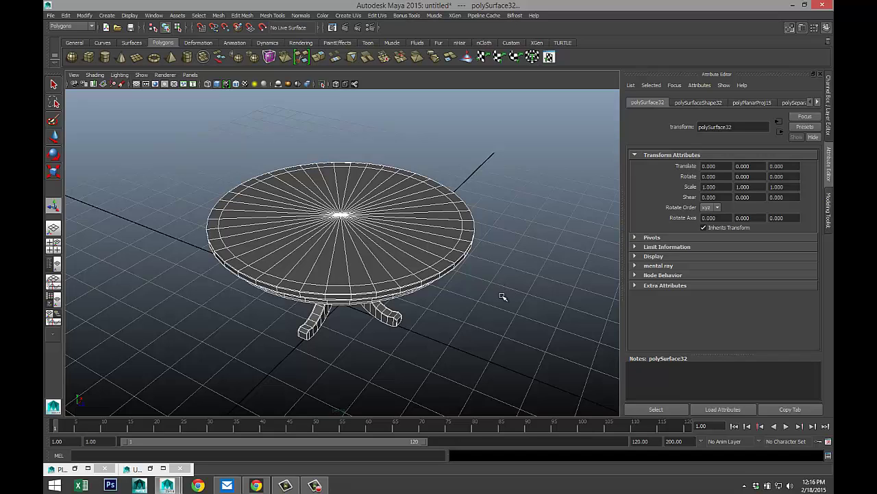
alt+drag(501, 289, 498, 276)
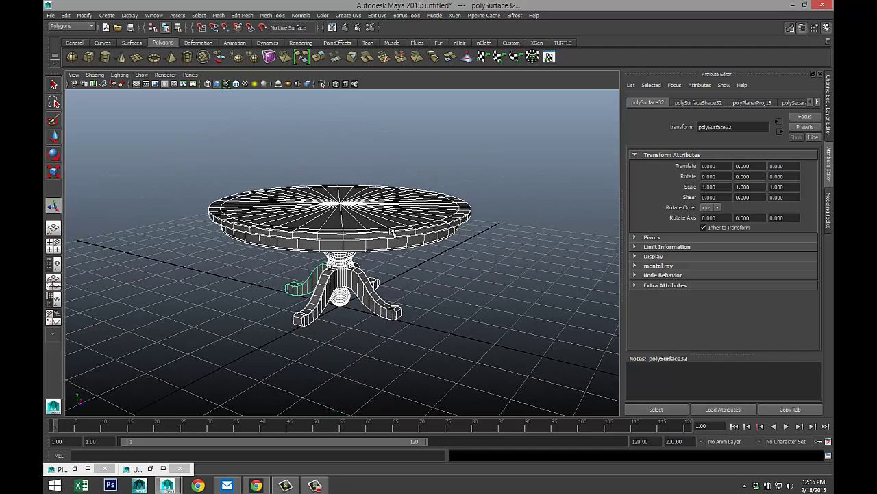
- Select the UVs of the table's pieces and assign a new Lambert material
right_drag(391, 230, 426, 220)
drag(166, 151, 515, 386)
right_drag(409, 239, 413, 420)
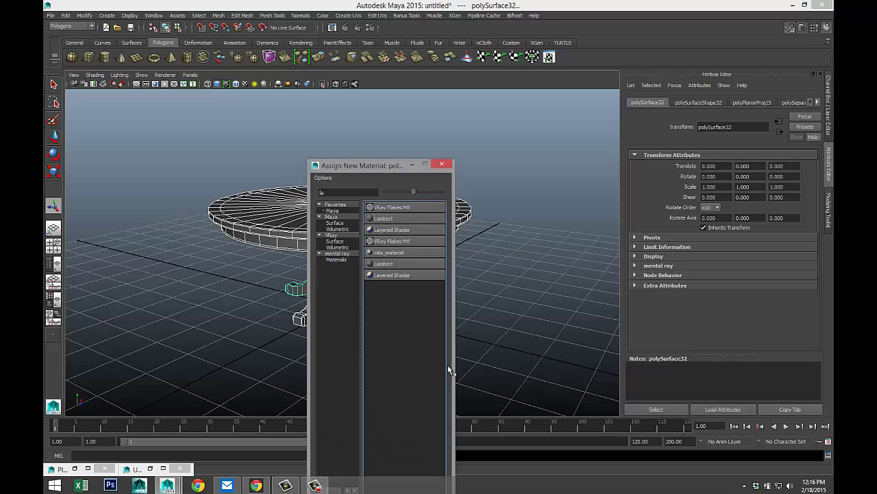
click(390, 218)
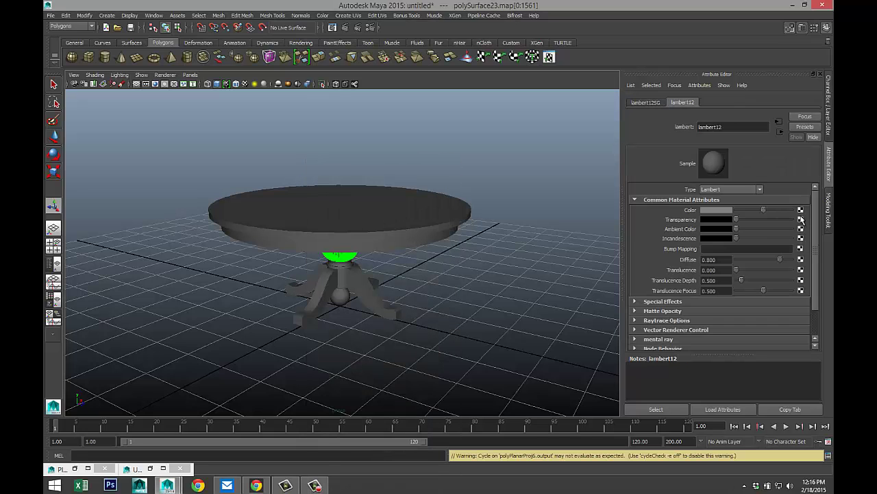
- Connect a Checker texture to the Color attribute of the new Lambert material
click(801, 209)
text(che)
drag(331, 193, 283, 192)
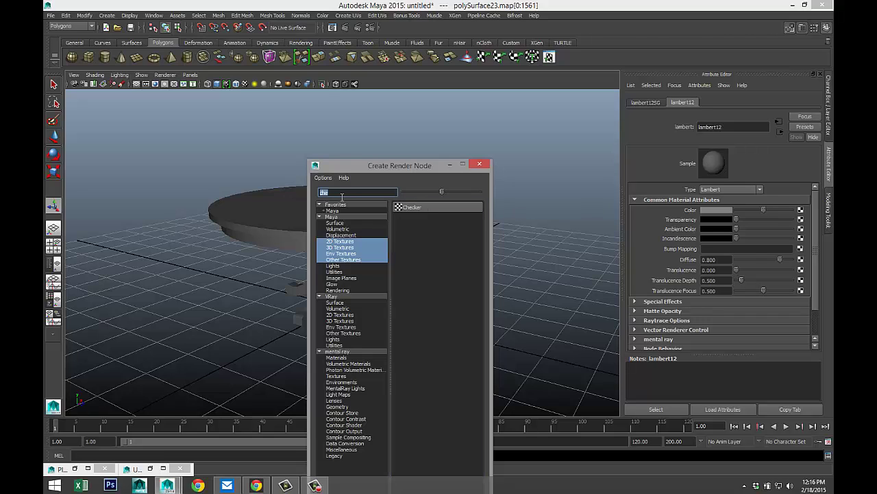
click(412, 207)
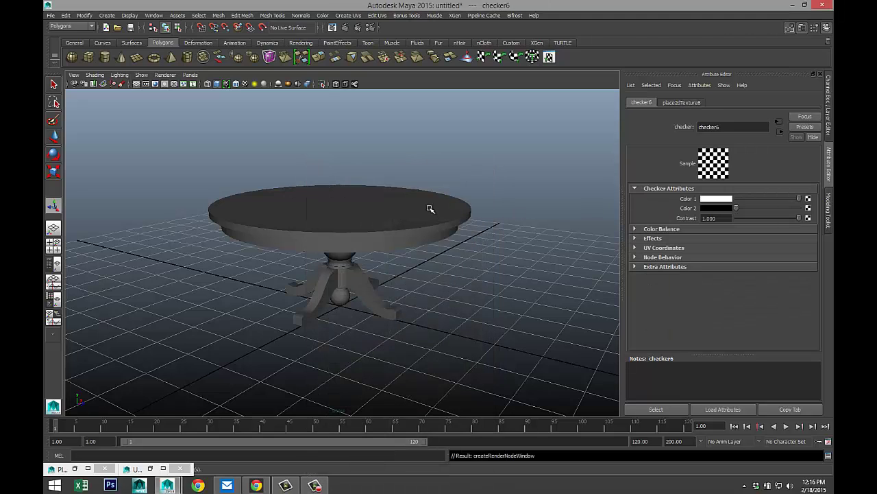
- Turn on textured display in the viewport and examine the checker pattern across the tabletop, rim, pedestal and legs
click(246, 84)
scroll(472, 284, down, 4)
scroll(471, 283, up, 5)
alt+drag(394, 275, 367, 241)
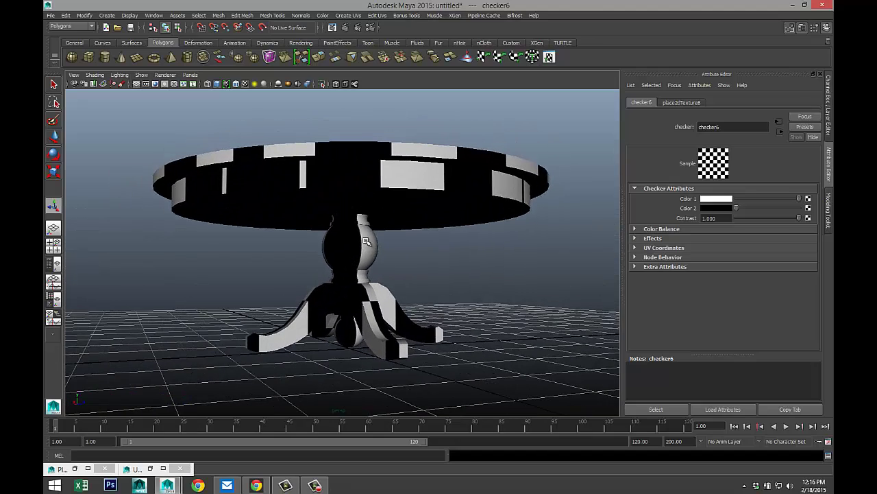
scroll(368, 240, up, 2)
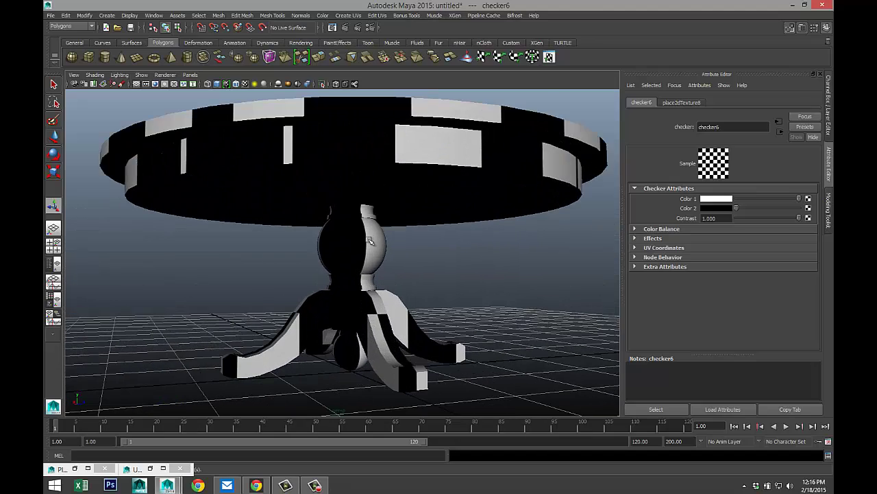
scroll(369, 240, down, 3)
alt+drag(398, 248, 423, 266)
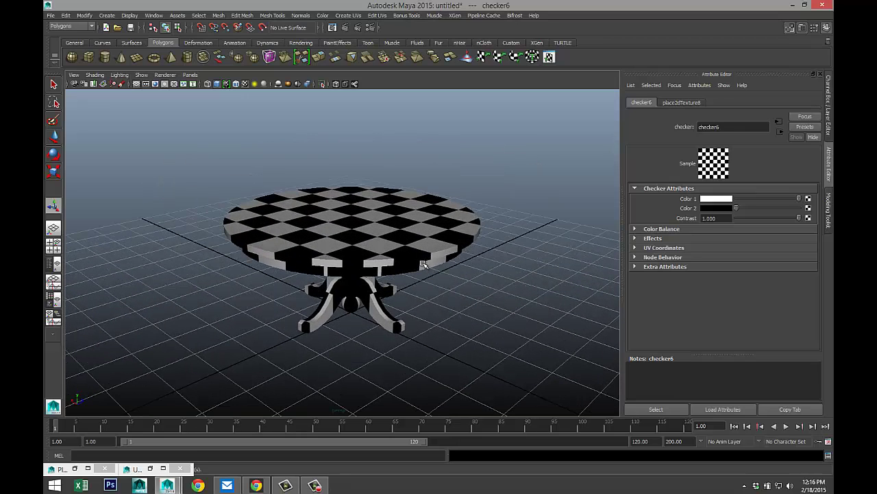
click(376, 16)
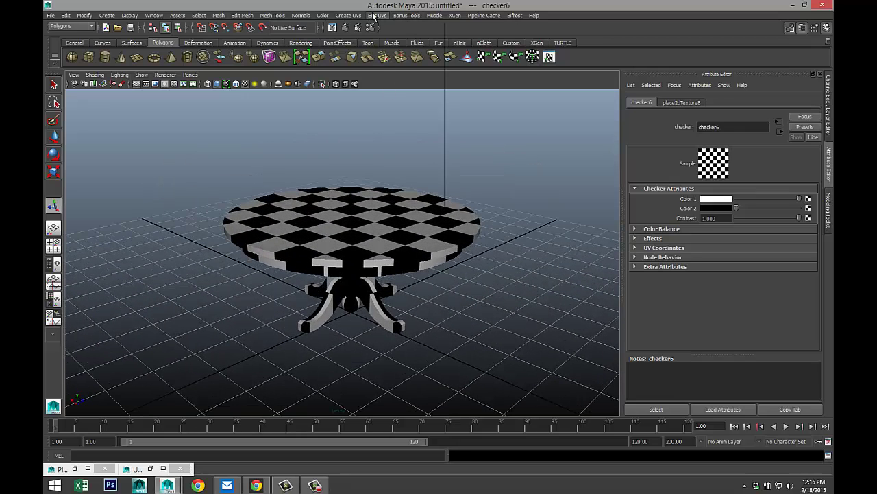
click(423, 203)
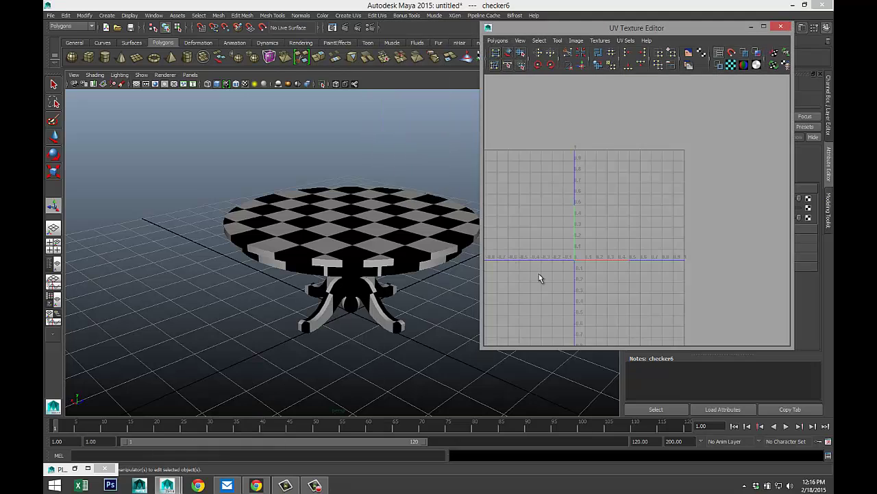
click(751, 28)
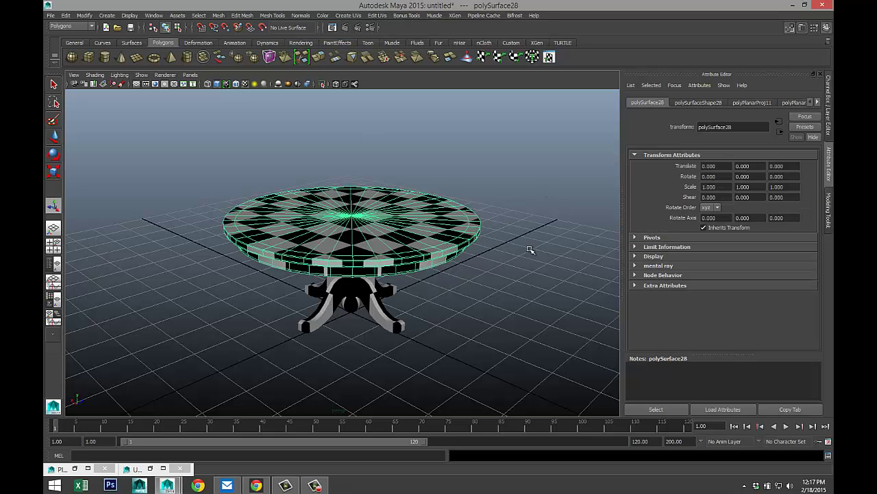
click(347, 15)
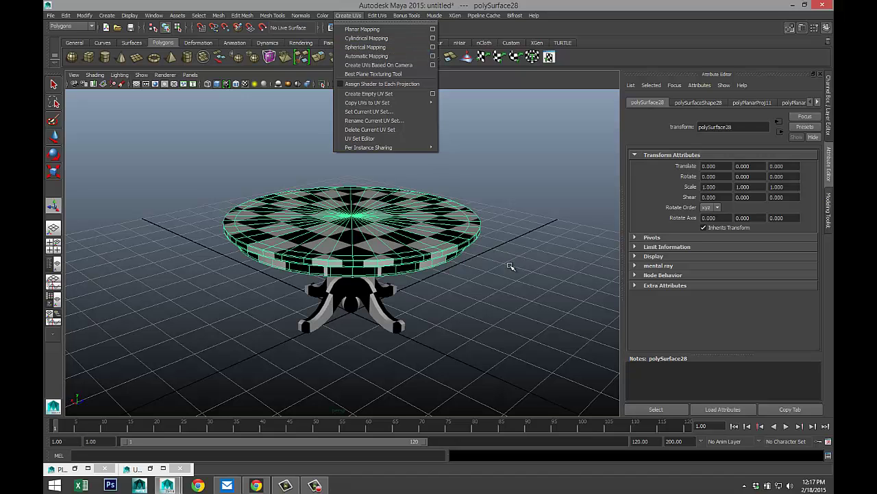
- Apply Spherical Mapping to the large ball section of the pedestal beneath the tabletop
scroll(510, 266, up, 6)
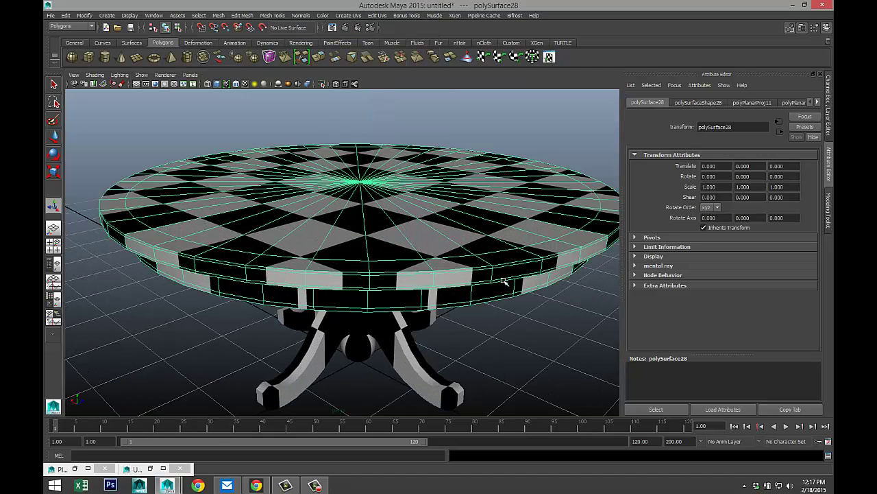
alt+drag(503, 266, 501, 265)
alt+middle_drag(501, 264, 488, 226)
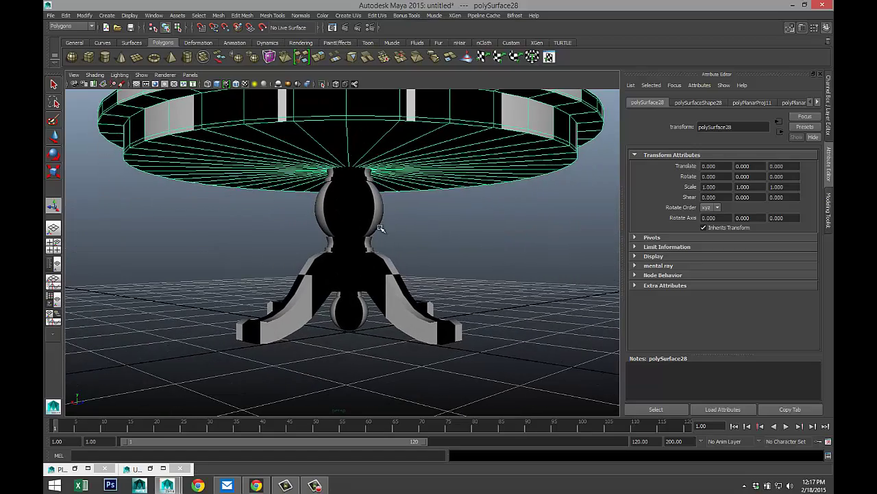
click(368, 212)
scroll(433, 250, down, 5)
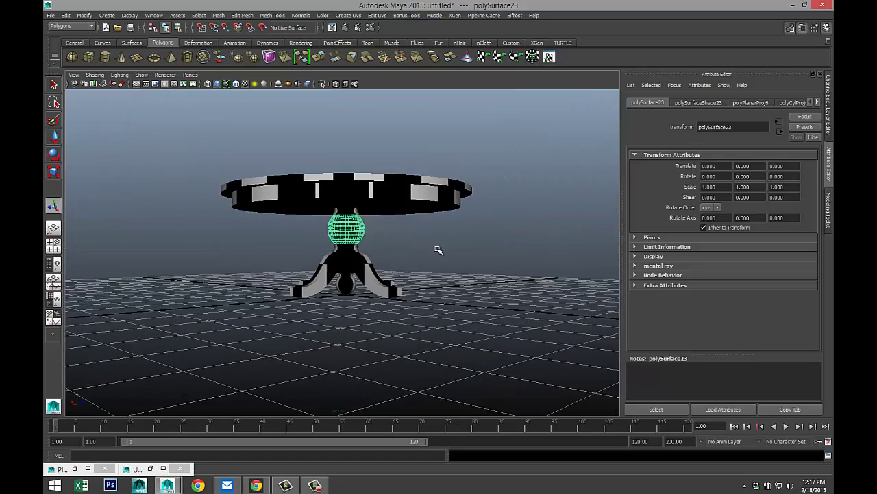
alt+drag(423, 250, 510, 299)
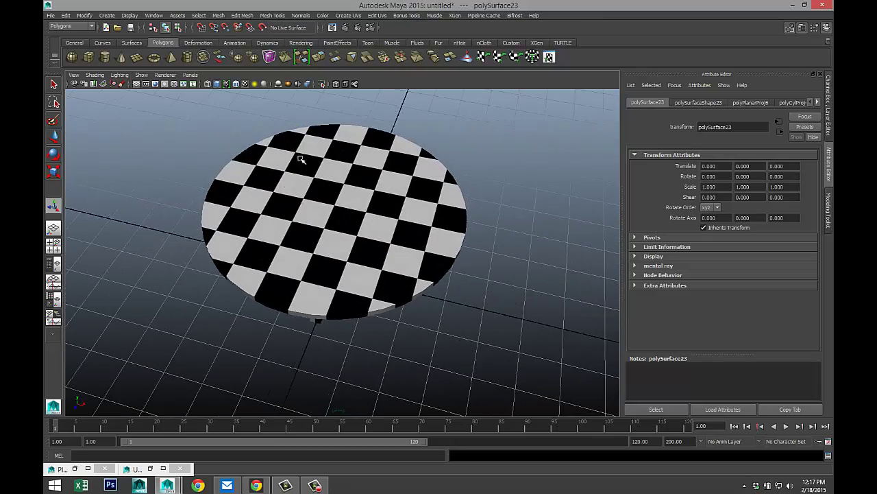
scroll(431, 290, up, 5)
alt+drag(434, 298, 329, 269)
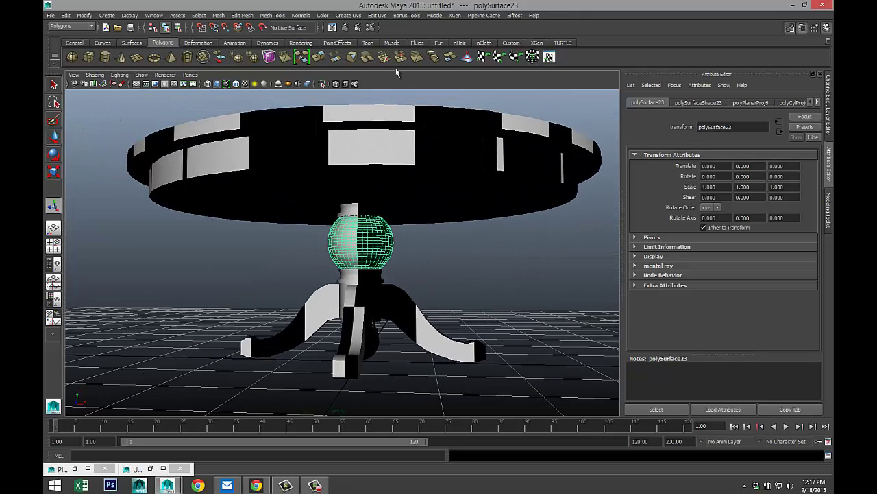
click(348, 15)
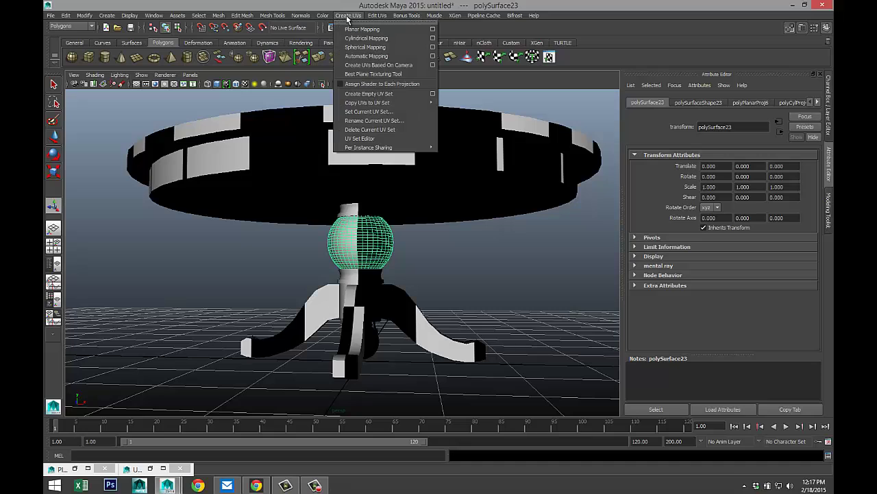
click(384, 51)
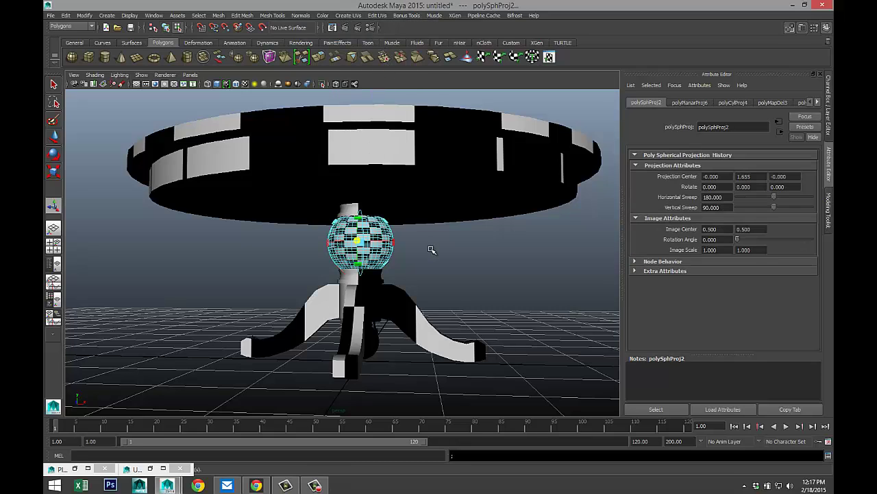
- Clear the selection and examine the checker pattern on the pedestal's large ball up close
scroll(430, 251, up, 3)
scroll(431, 250, up, 2)
alt+middle_drag(480, 238, 454, 214)
alt+drag(457, 224, 466, 239)
click(478, 230)
scroll(478, 231, up, 4)
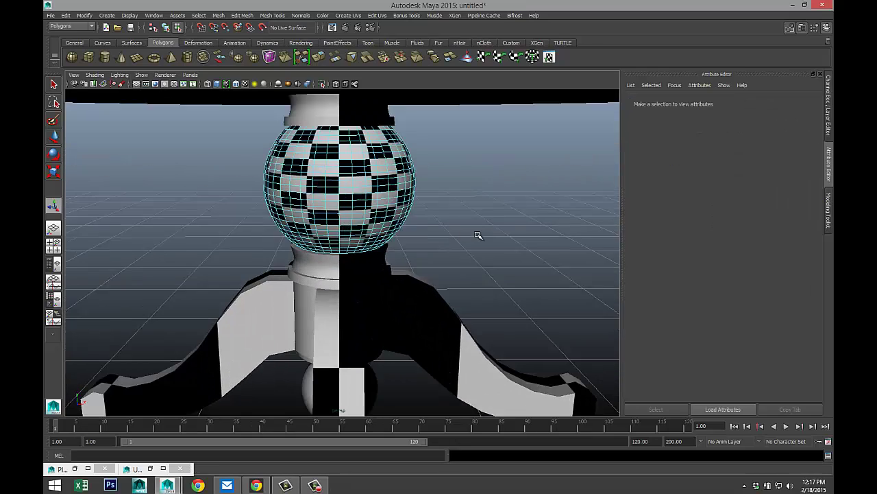
- Select the pedestal's large ball as an object and open its UV layout in the UV Texture Editor
alt+middle_drag(478, 233, 466, 251)
right_drag(350, 194, 392, 181)
click(367, 185)
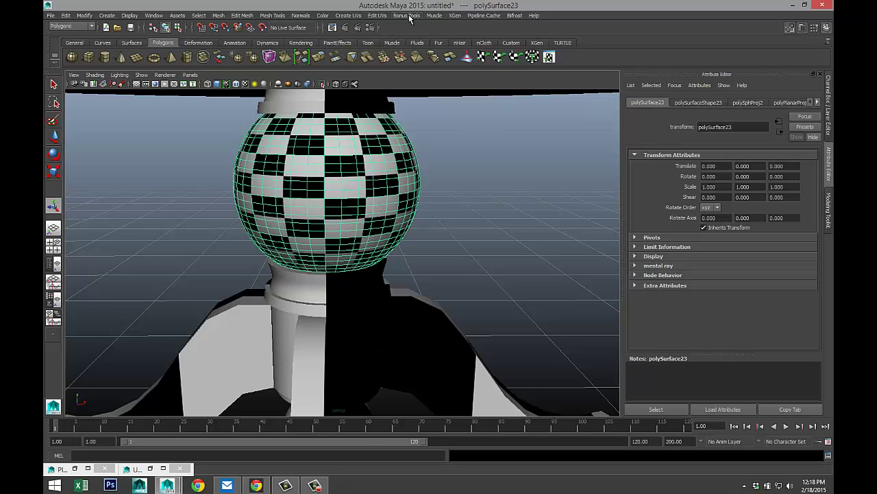
click(379, 16)
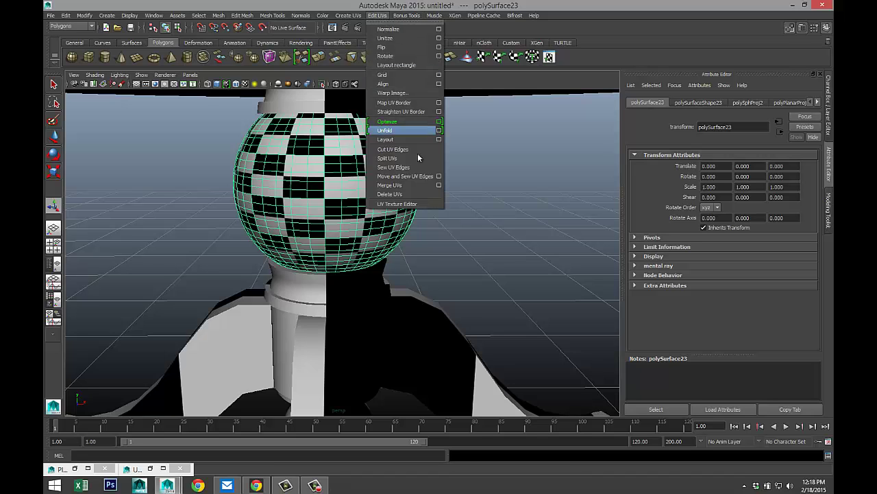
click(432, 205)
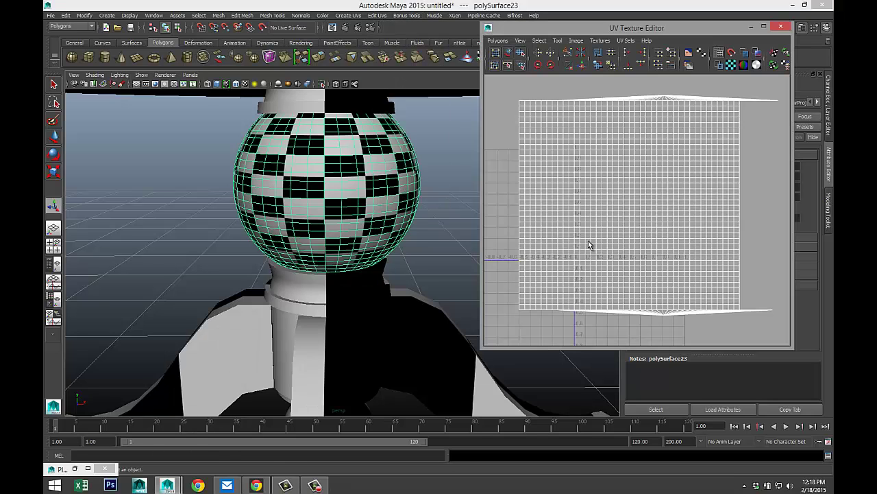
- Stretch all of the large ball's UVs horizontally until the checkers are roughly square, and close the UV Texture Editor
scroll(633, 186, down, 3)
right_drag(634, 181, 669, 181)
drag(568, 119, 737, 243)
drag(763, 309, 761, 310)
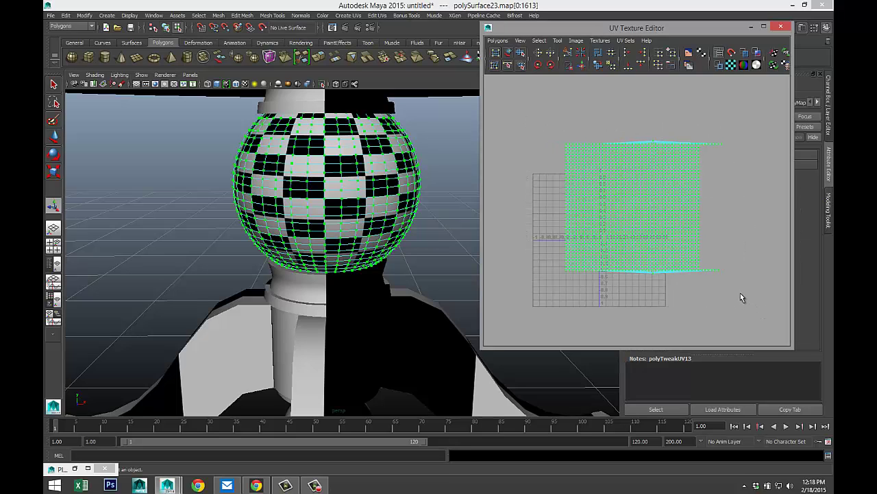
key(w)
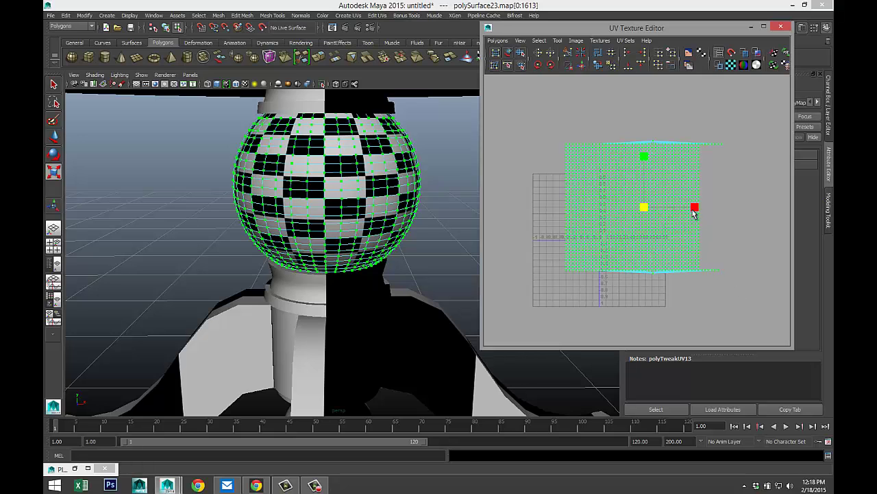
drag(695, 210, 726, 213)
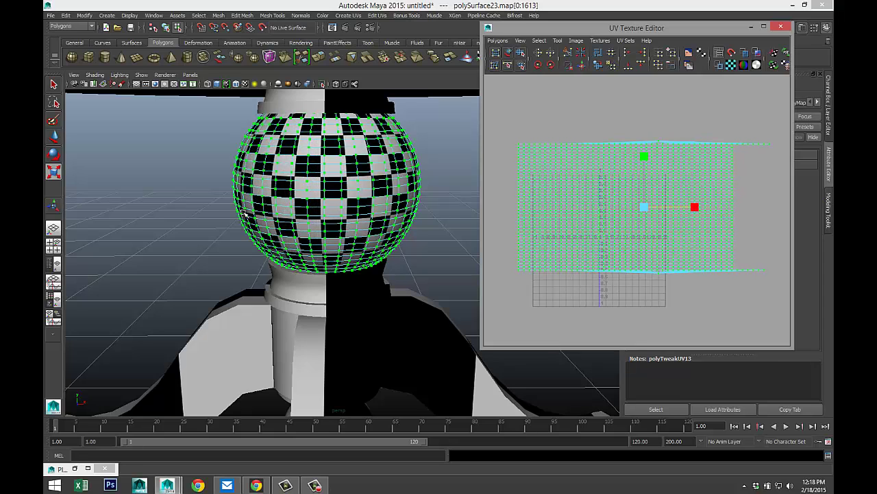
alt+drag(198, 209, 380, 207)
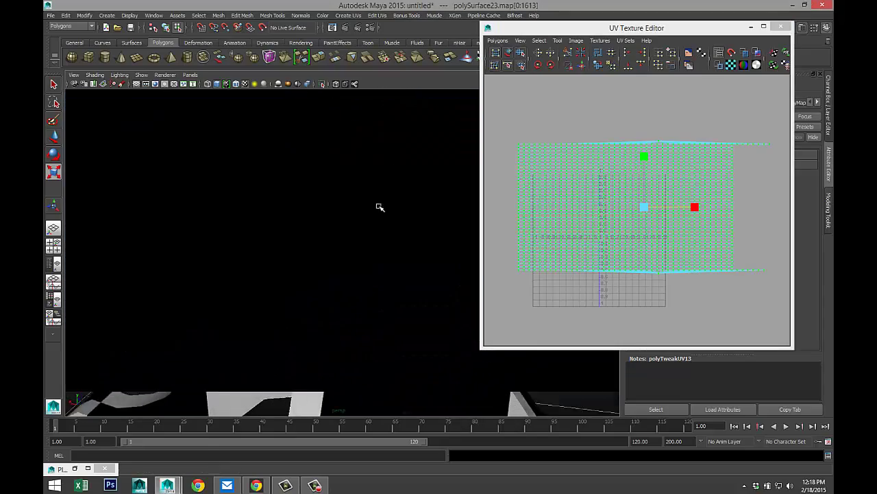
alt+drag(264, 202, 361, 199)
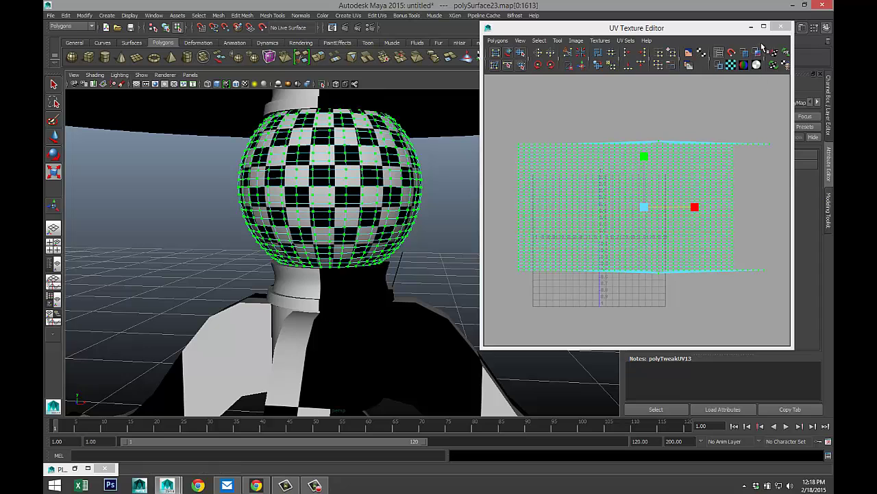
click(782, 27)
- Apply Spherical Mapping to the small ball at the bottom of the pedestal between the legs
key(bracketleft)
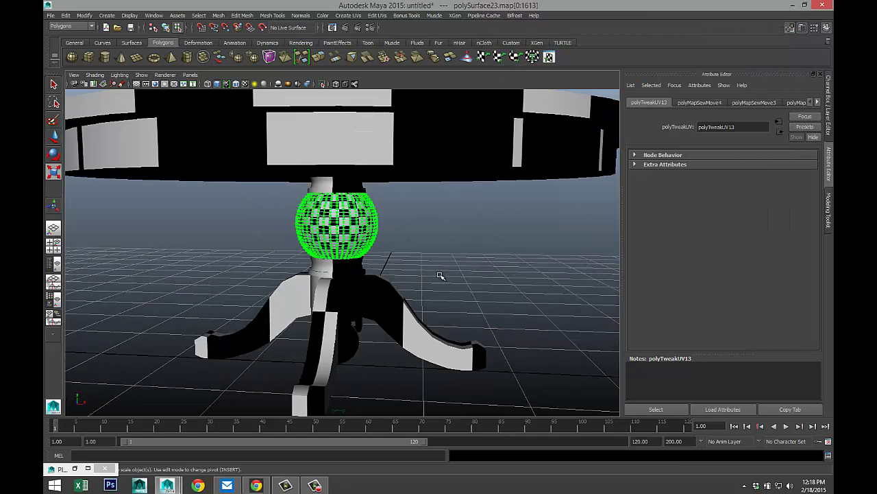
alt+drag(449, 301, 407, 253)
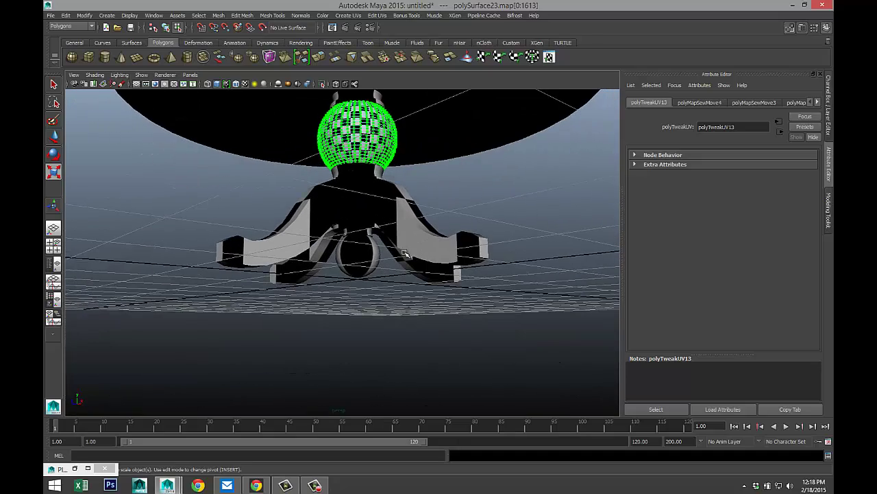
click(356, 263)
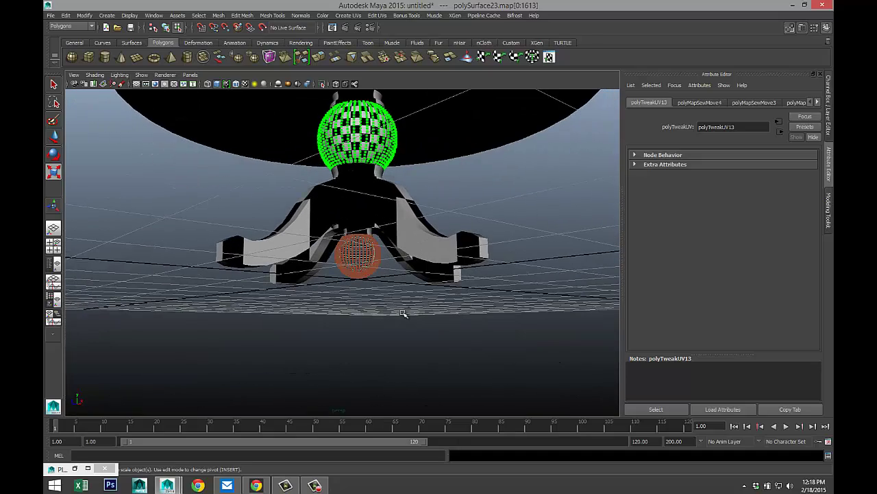
scroll(406, 314, up, 5)
alt+drag(442, 319, 506, 287)
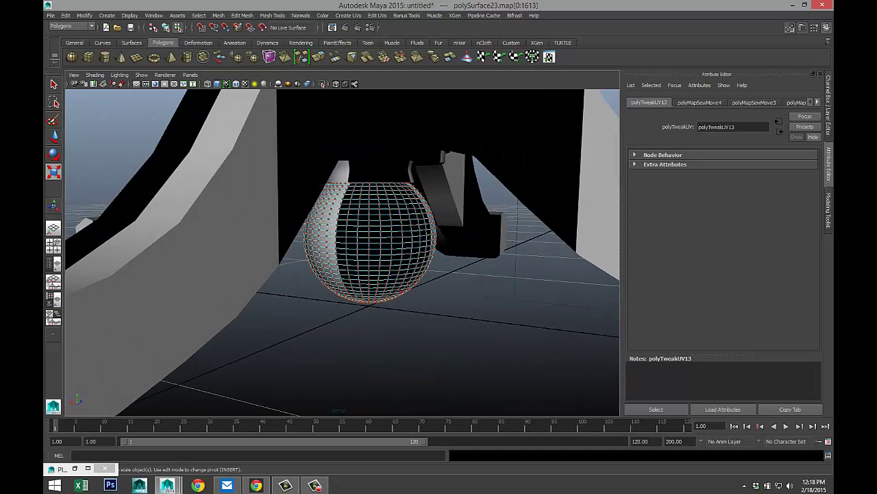
right_drag(396, 245, 412, 231)
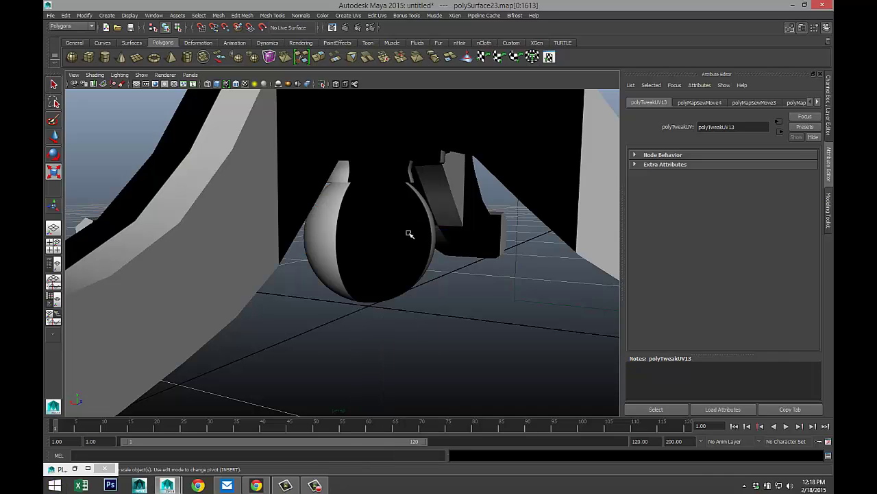
click(408, 233)
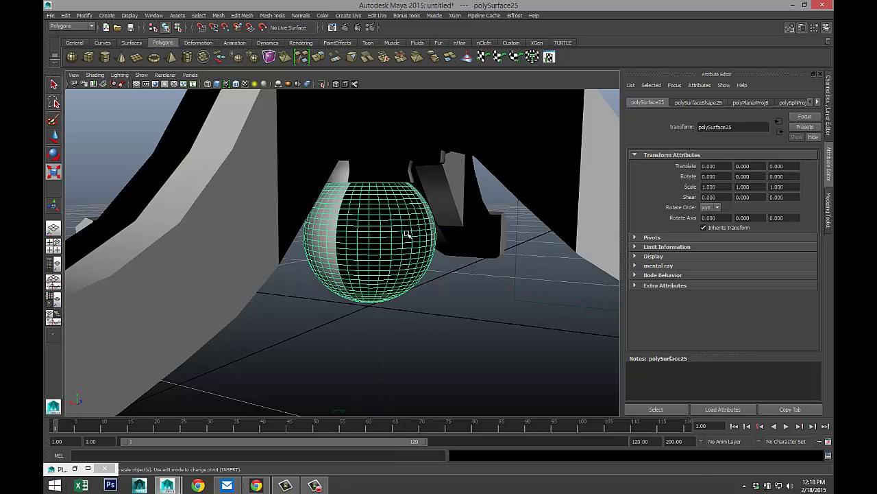
click(348, 15)
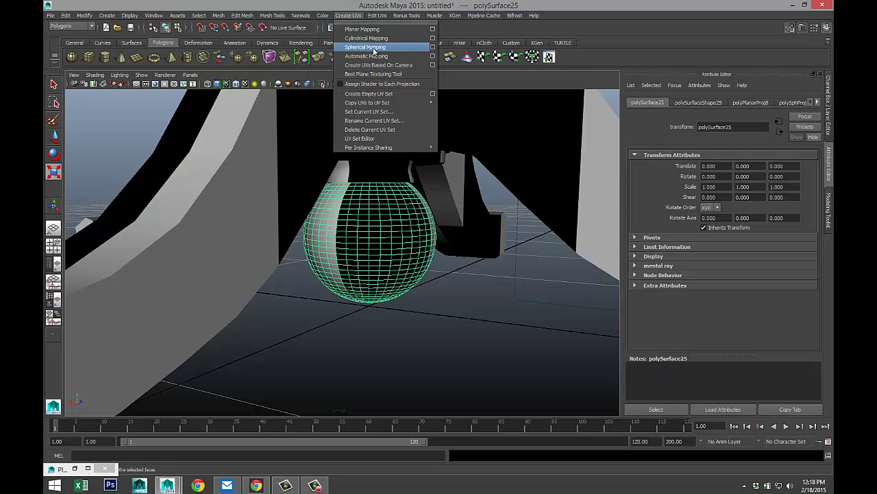
click(375, 46)
- Return the small bottom ball to object mode and open its UV layout in the UV Texture Editor
scroll(444, 239, down, 5)
alt+middle_drag(439, 235, 431, 281)
scroll(419, 313, up, 3)
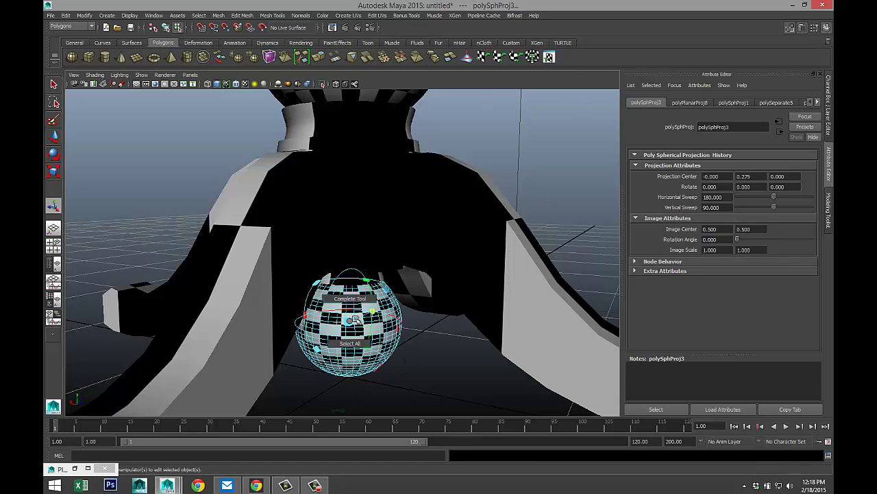
right_drag(346, 316, 415, 260)
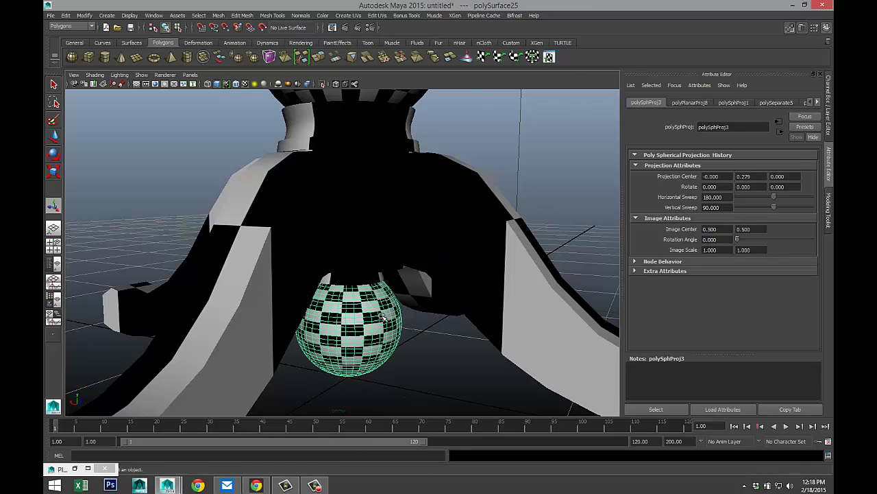
click(377, 15)
click(419, 203)
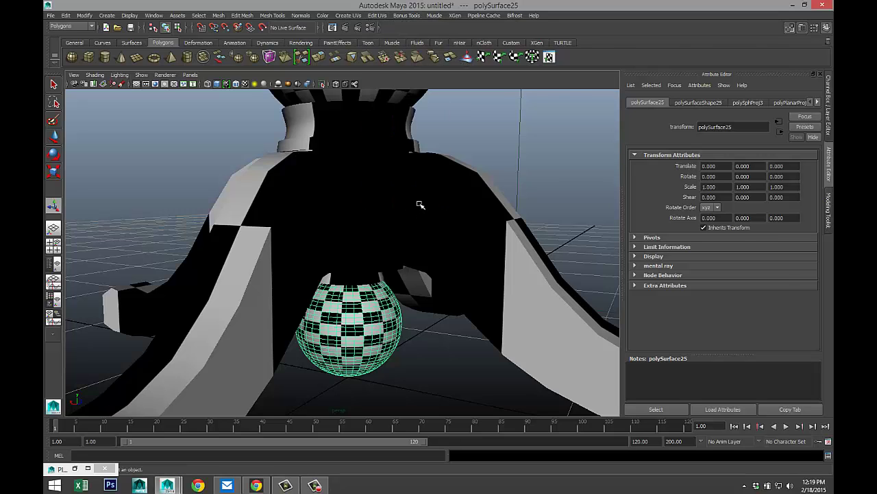
- Select all UVs of the small bottom ball and scale them wider horizontally until the checkers are roughly square
right_drag(648, 185, 681, 188)
drag(514, 112, 780, 313)
key(w)
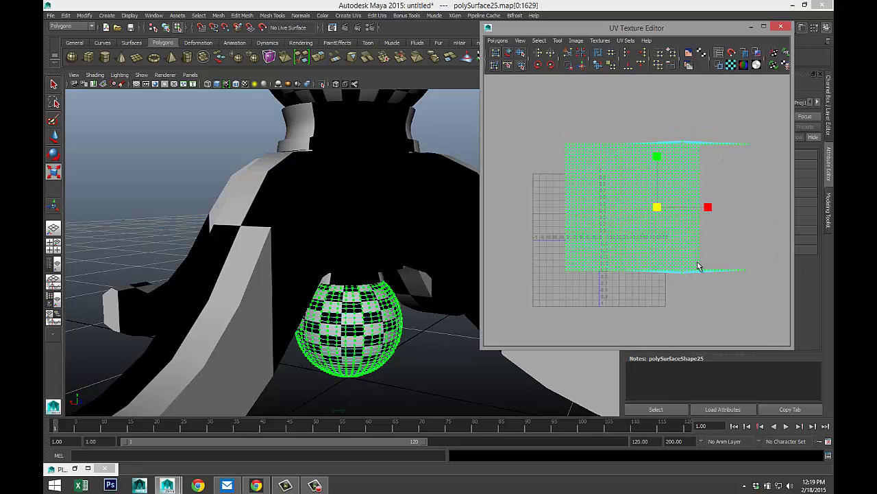
drag(709, 208, 738, 208)
alt+drag(298, 317, 317, 296)
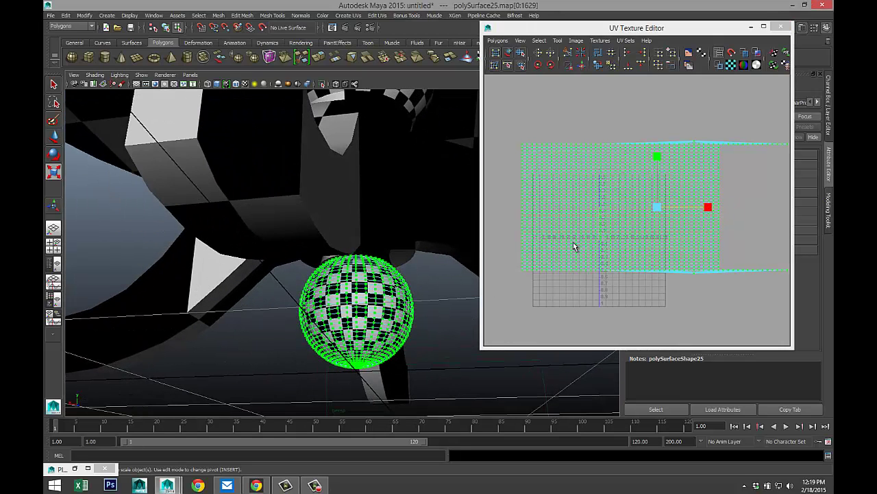
drag(712, 208, 715, 208)
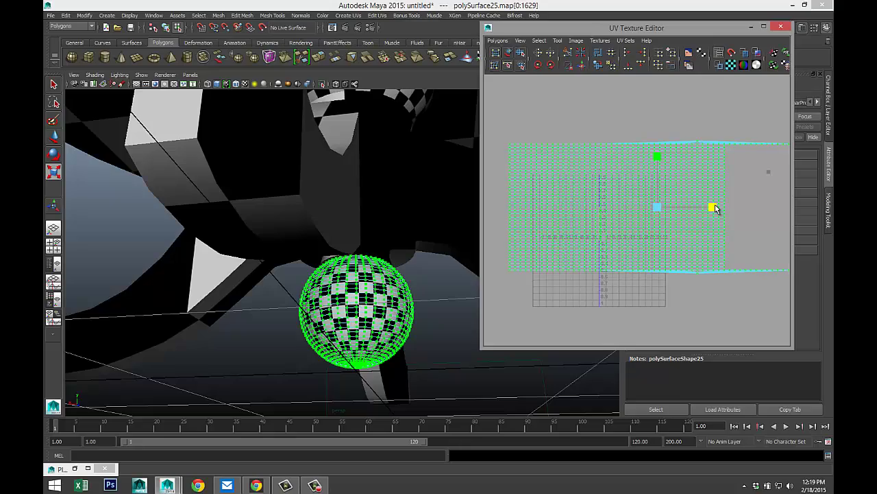
- Clear the small ball's UV selection and close the UV Texture Editor
alt+drag(466, 312, 502, 355)
click(141, 186)
scroll(191, 197, down, 4)
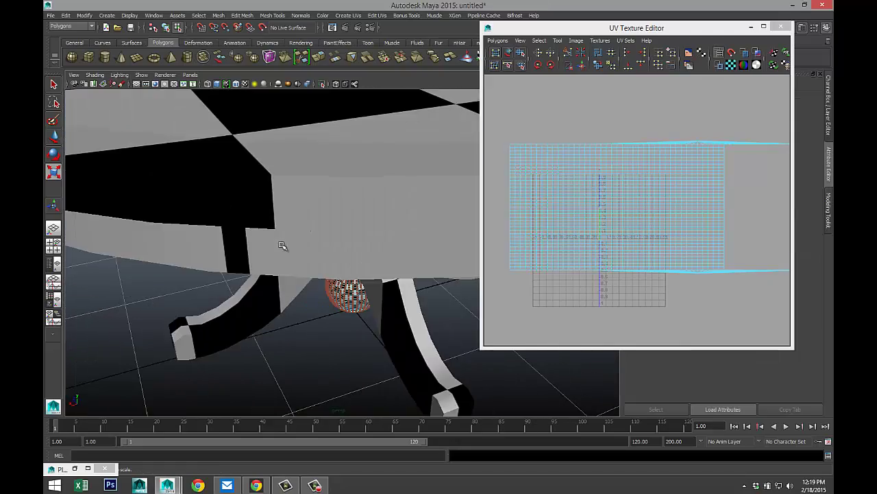
alt+drag(372, 290, 353, 291)
click(773, 28)
click(774, 29)
- Apply Cylindrical Mapping to the pedestal's collar between the tabletop and the large ball
alt+drag(390, 251, 415, 327)
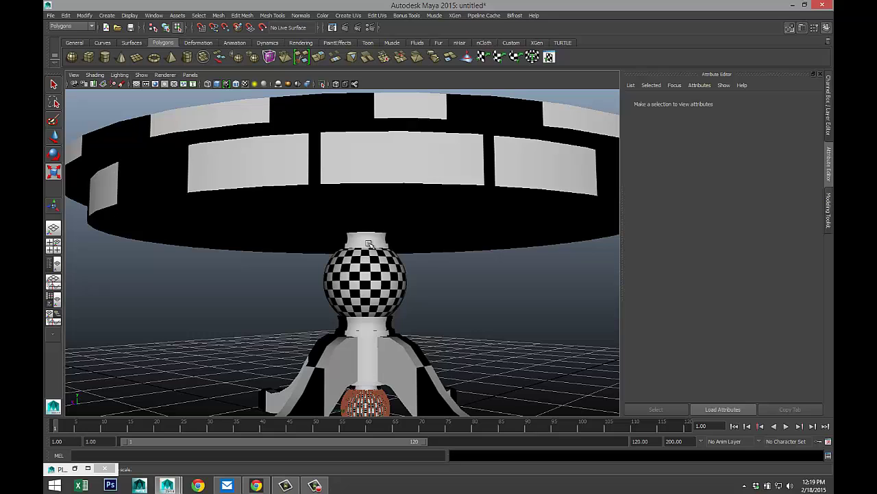
right_drag(375, 241, 404, 228)
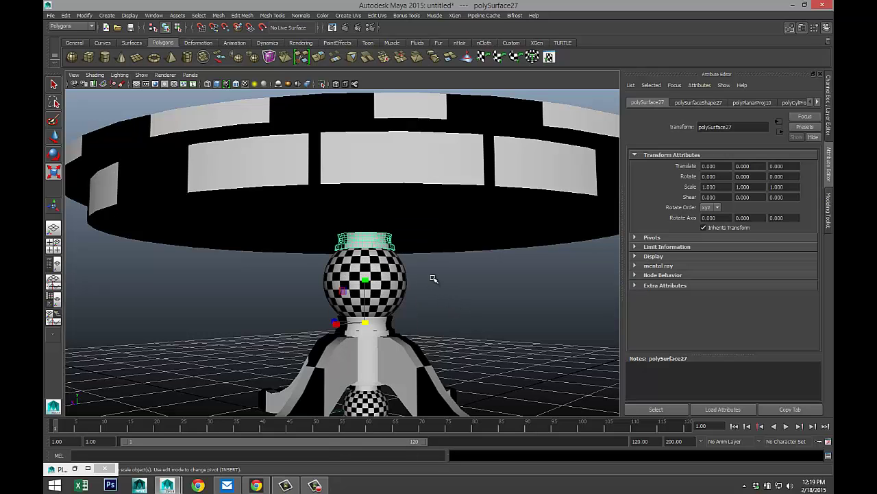
mouse_move(428, 276)
alt+mouse_down()
mouse_move(438, 288)
mouse_move(445, 276)
alt+mouse_up()
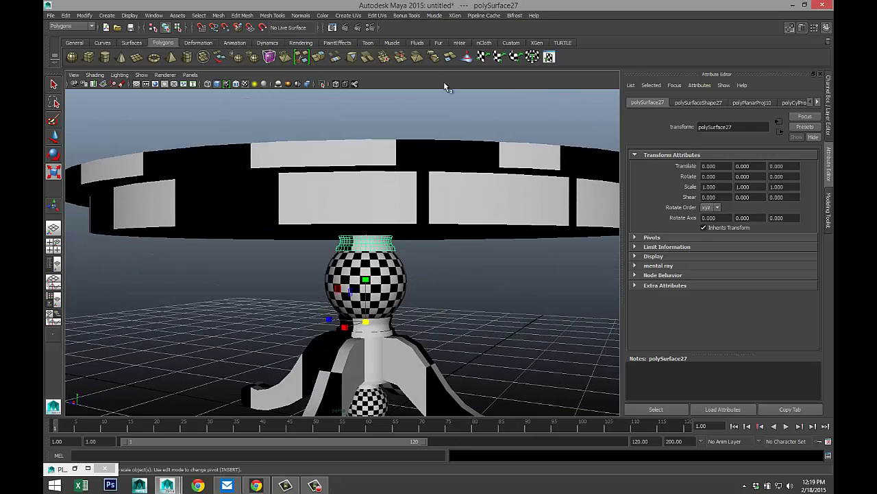
click(348, 15)
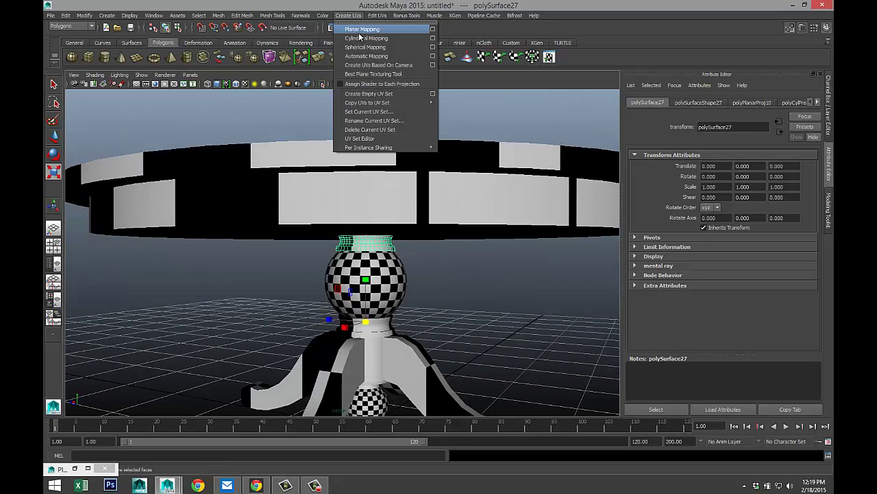
click(373, 39)
- Return the upper collar to object mode and open its UV layout in the UV Texture Editor
scroll(471, 308, up, 5)
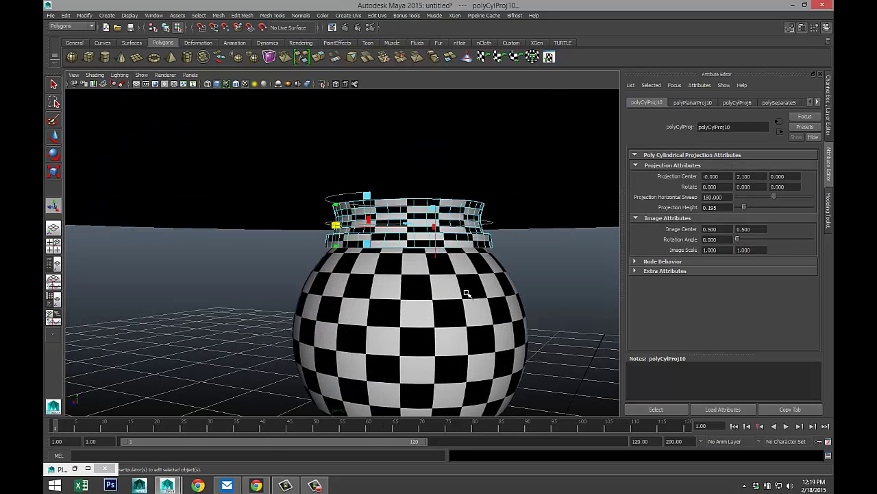
alt+middle_drag(463, 288, 404, 313)
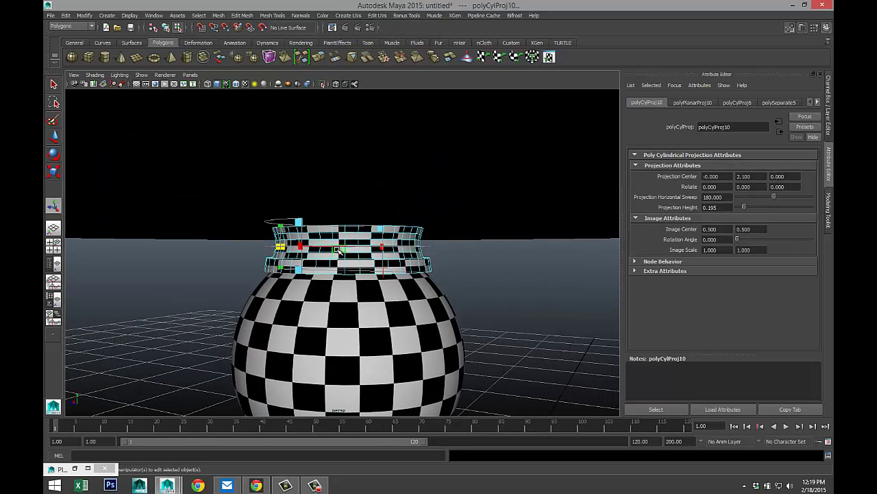
right_drag(356, 244, 401, 233)
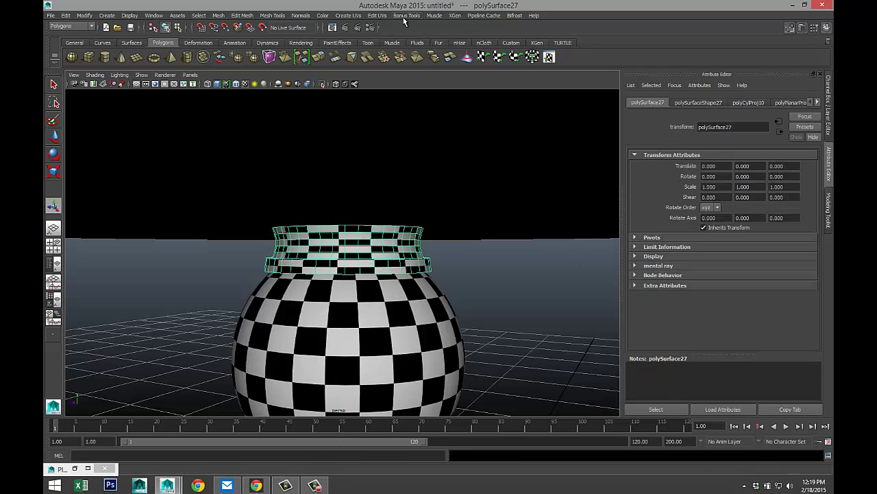
click(378, 16)
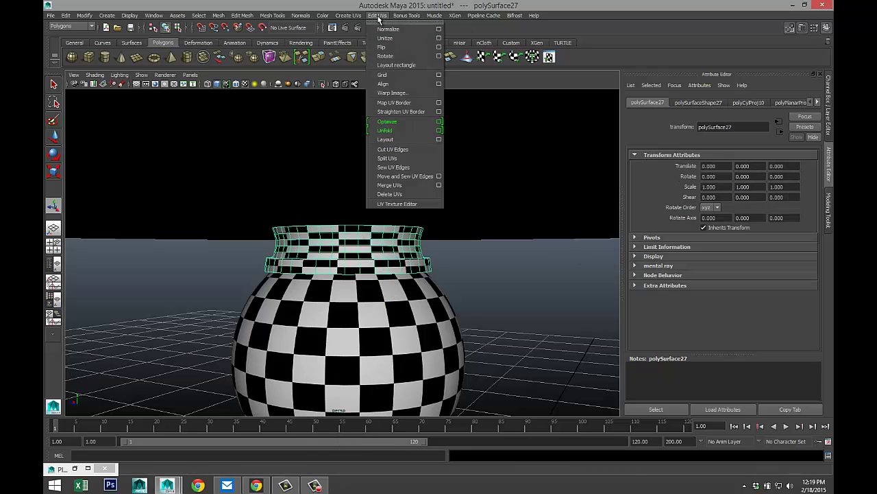
click(425, 204)
- Widen all of the upper collar's UVs horizontally, scale them down uniformly to match the ball's checker size, and clear the selection
right_drag(624, 201, 658, 197)
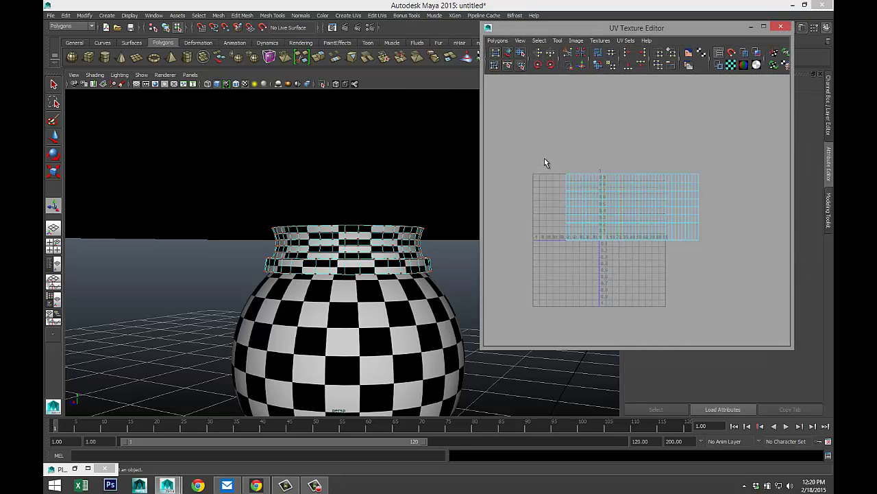
drag(711, 221, 743, 302)
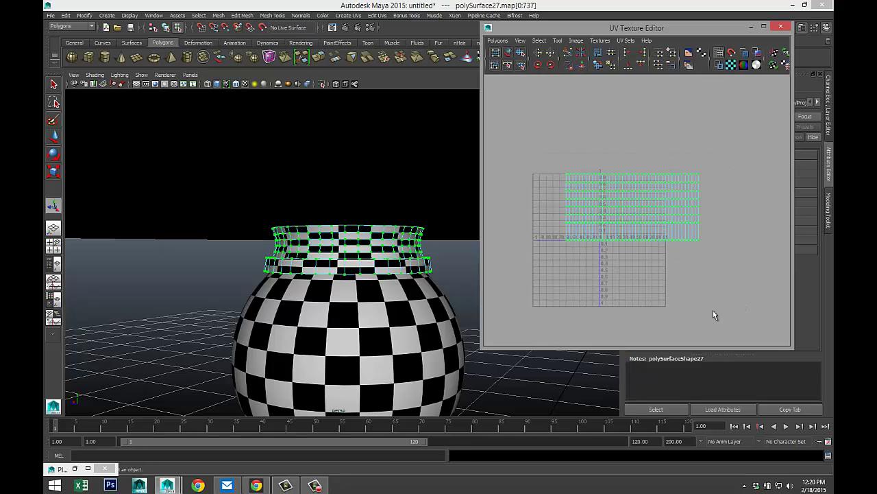
key(r)
drag(683, 208, 741, 209)
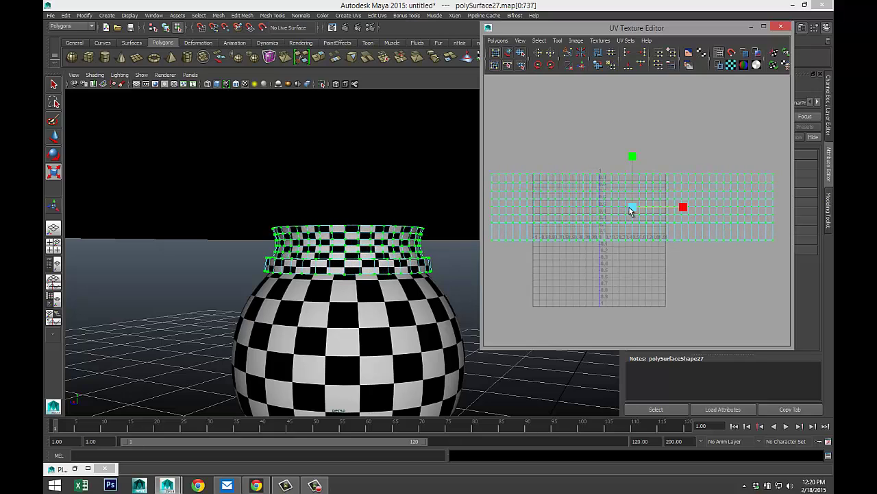
drag(633, 207, 618, 218)
middle_drag(617, 217, 616, 217)
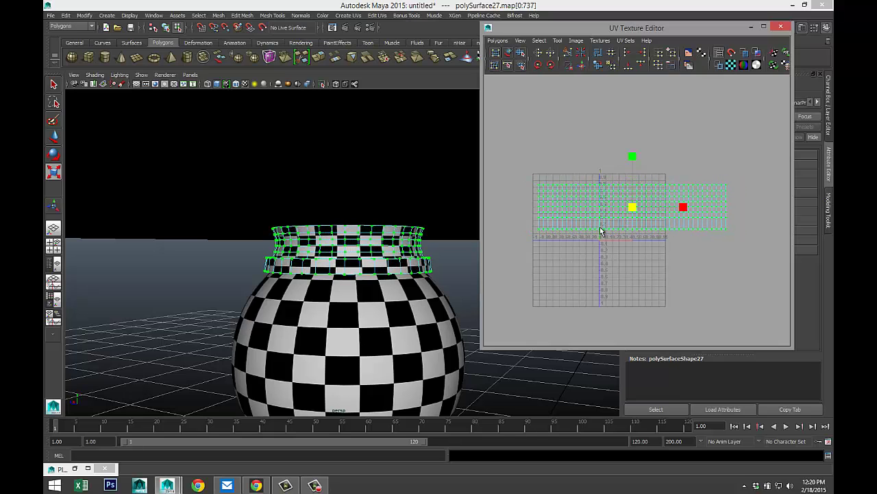
click(187, 294)
scroll(187, 299, down, 3)
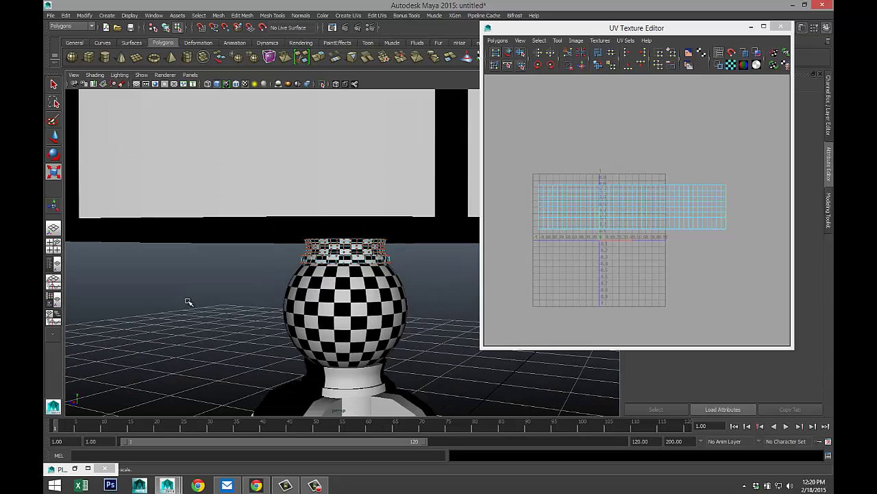
- UV map the collar beneath the large ball as a wide strip, scale its UVs to match the ball's checkers, and clear the selection
alt+middle_drag(195, 309, 202, 179)
click(351, 247)
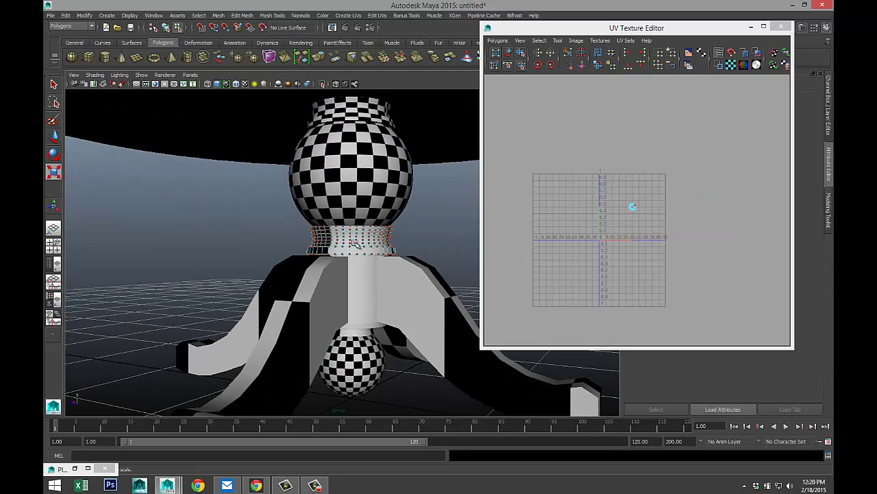
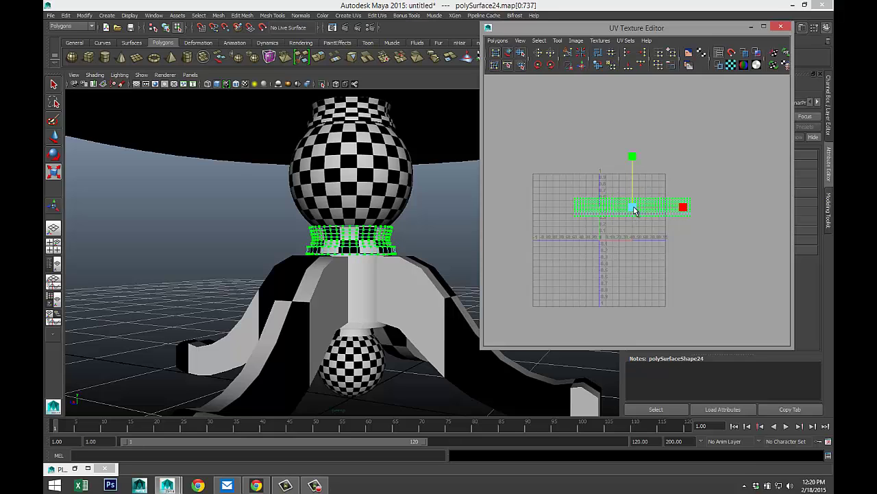
drag(635, 210, 645, 211)
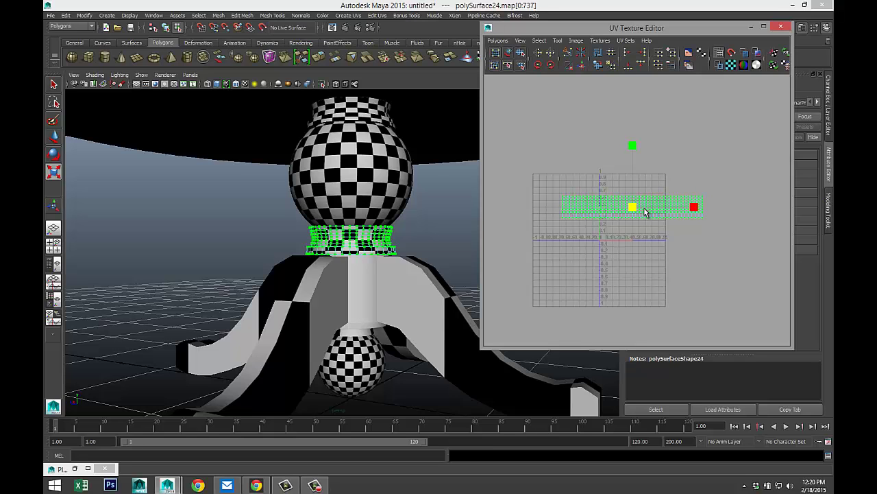
click(426, 253)
scroll(420, 227, down, 3)
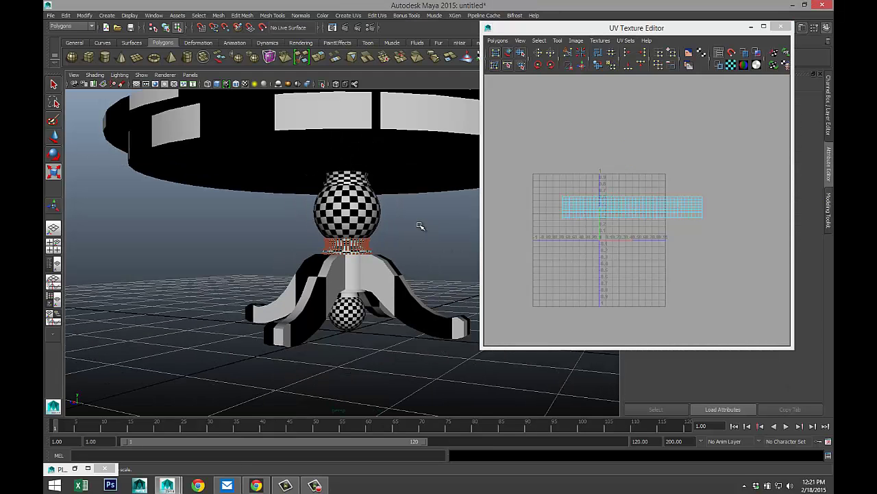
- Apply Cylindrical Mapping to the central column between the table legs in object mode
mouse_move(221, 240)
alt+mouse_down()
mouse_move(251, 240)
mouse_move(223, 253)
alt+mouse_up()
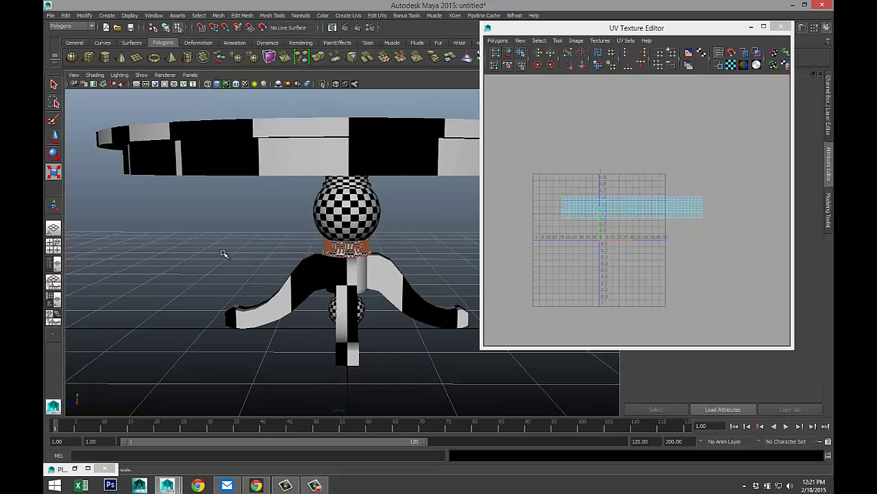
alt+drag(272, 272, 343, 296)
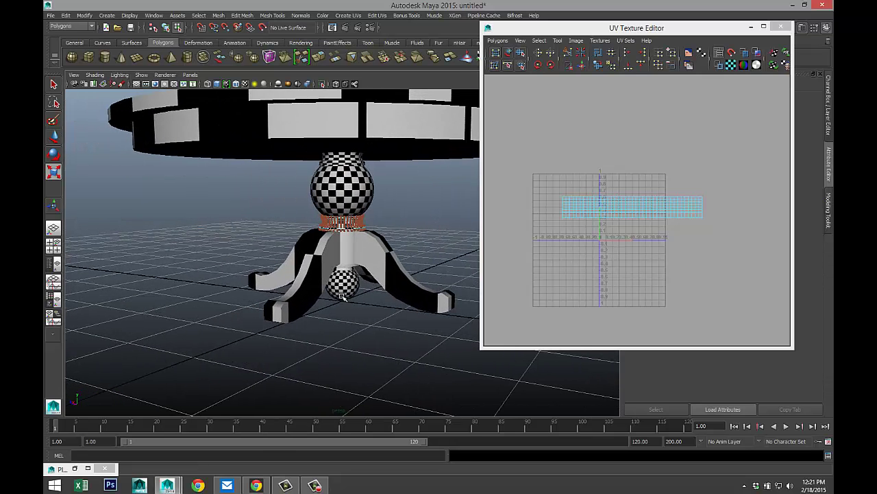
click(346, 251)
scroll(346, 251, up, 5)
right_click(350, 244)
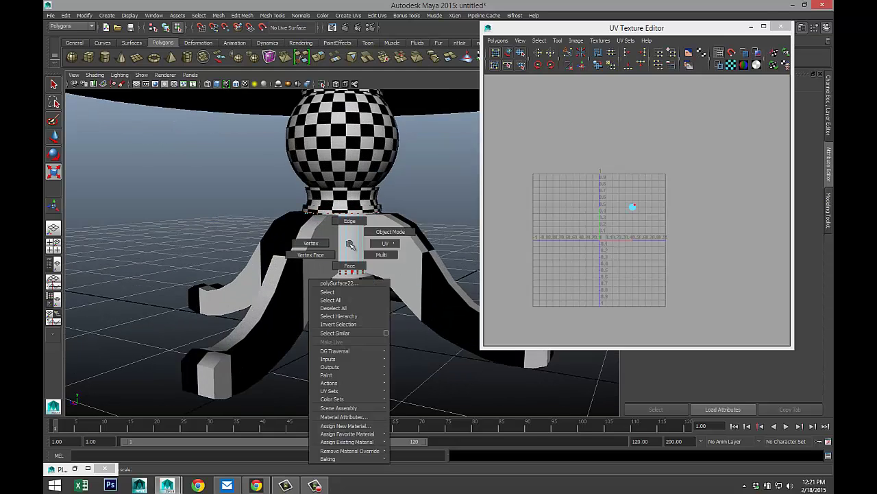
right_drag(350, 245, 367, 222)
click(348, 238)
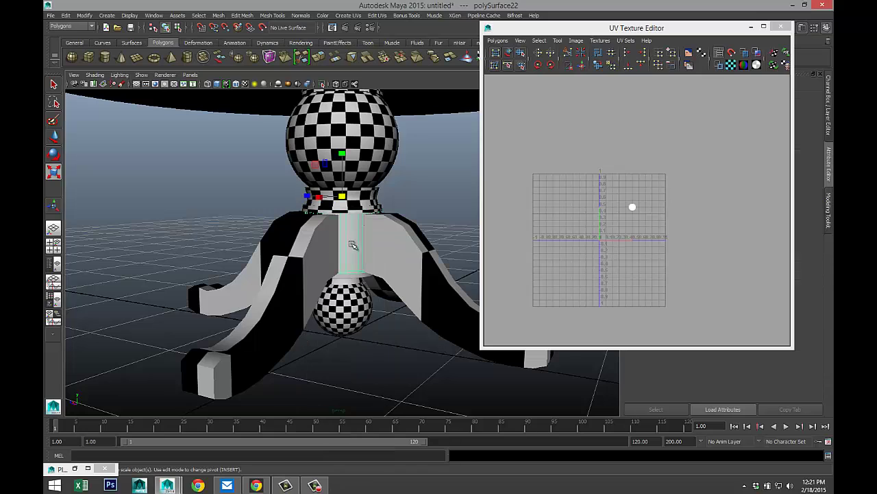
click(348, 16)
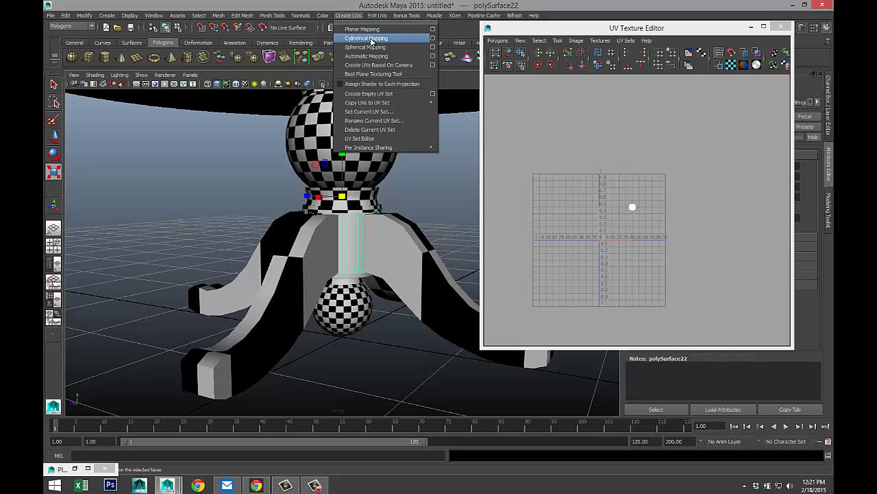
click(367, 38)
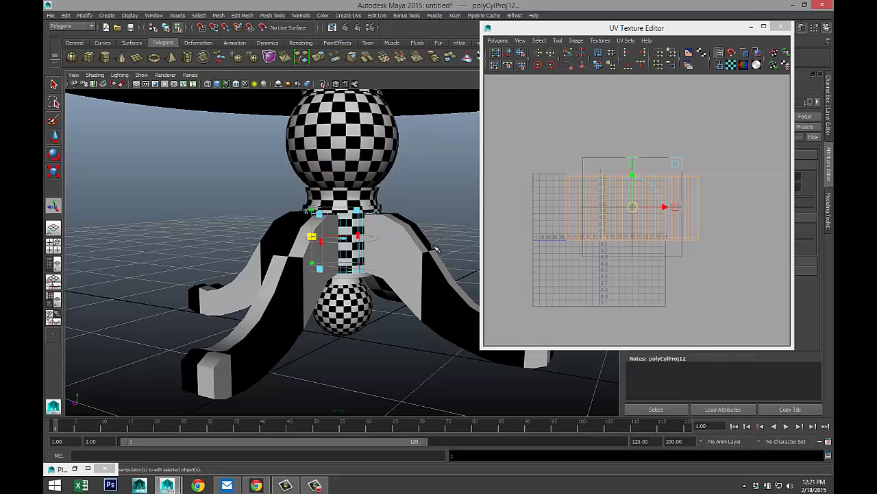
- Select all of the central column's UVs, widen them horizontally, and scale them down uniformly to match the neighbouring checkers
mouse_move(612, 227)
right_down()
mouse_move(629, 227)
mouse_move(621, 217)
right_up()
drag(562, 152, 778, 332)
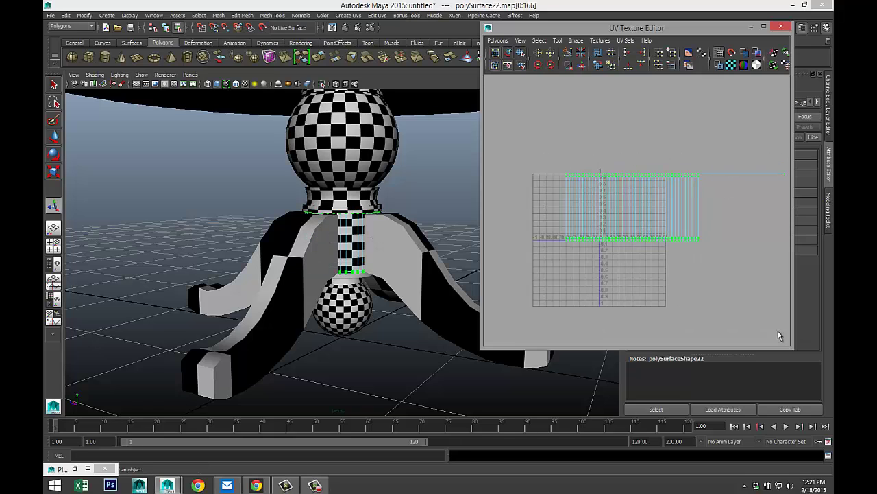
key(w)
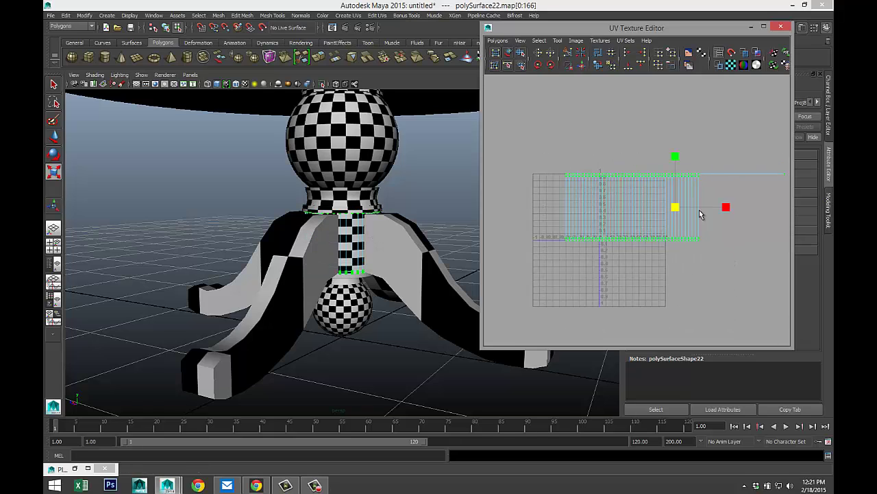
mouse_move(726, 210)
mouse_down()
mouse_move(717, 210)
mouse_move(741, 211)
mouse_up()
alt+drag(251, 309, 358, 314)
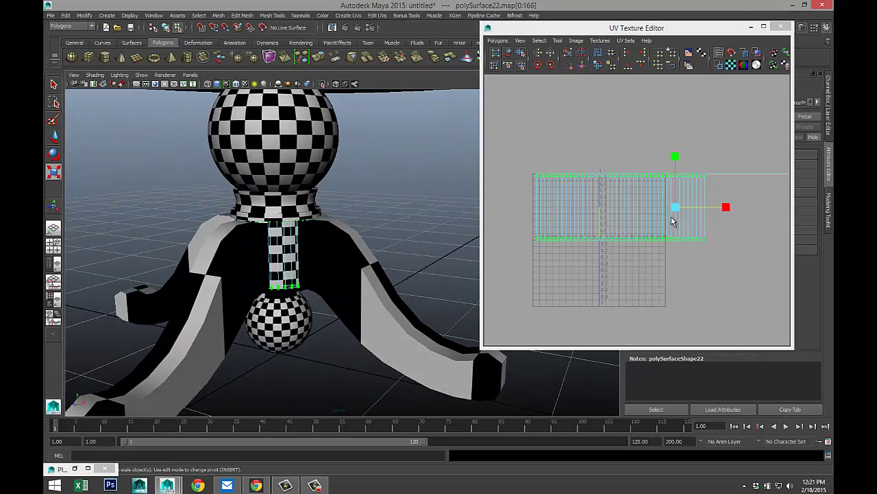
drag(675, 207, 663, 211)
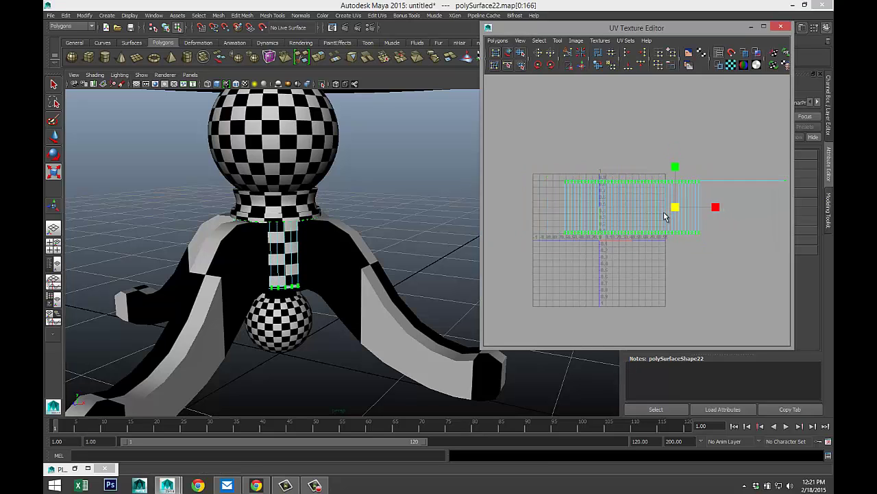
- Apply Cylindrical Mapping to the flanged ring between the central column and the small ball
alt+drag(294, 343, 337, 284)
click(305, 223)
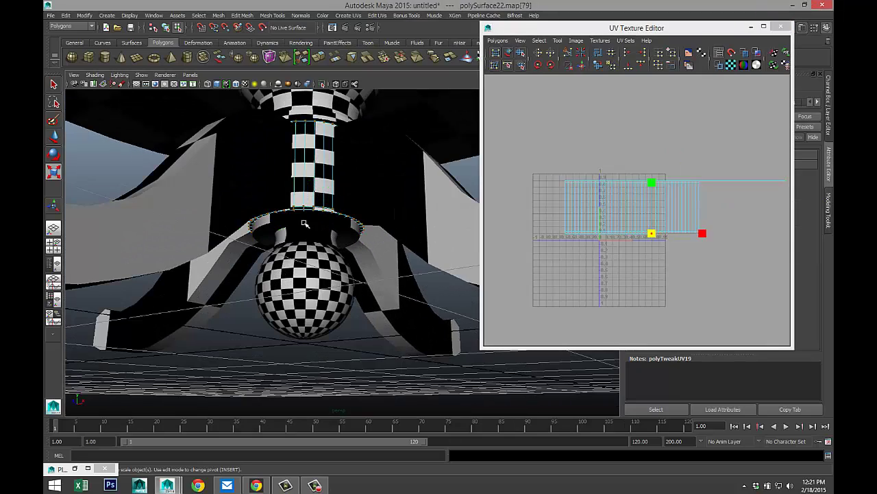
right_drag(306, 231, 323, 218)
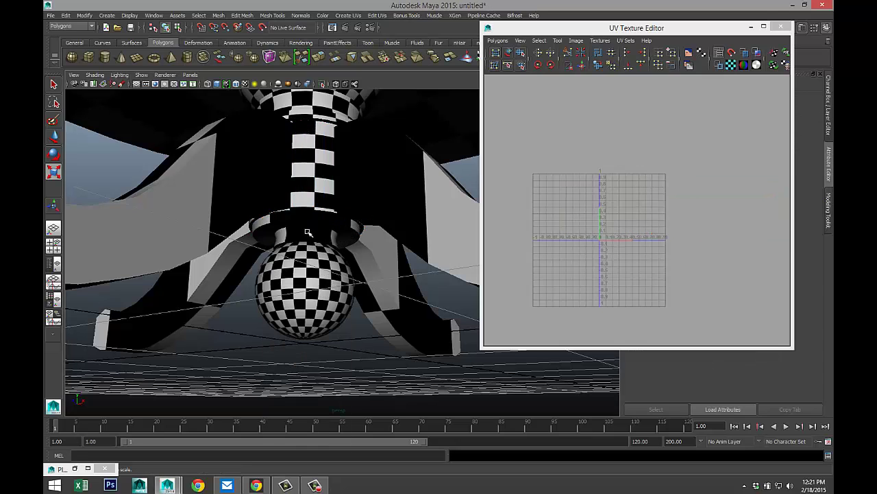
alt+right_drag(377, 289, 409, 275)
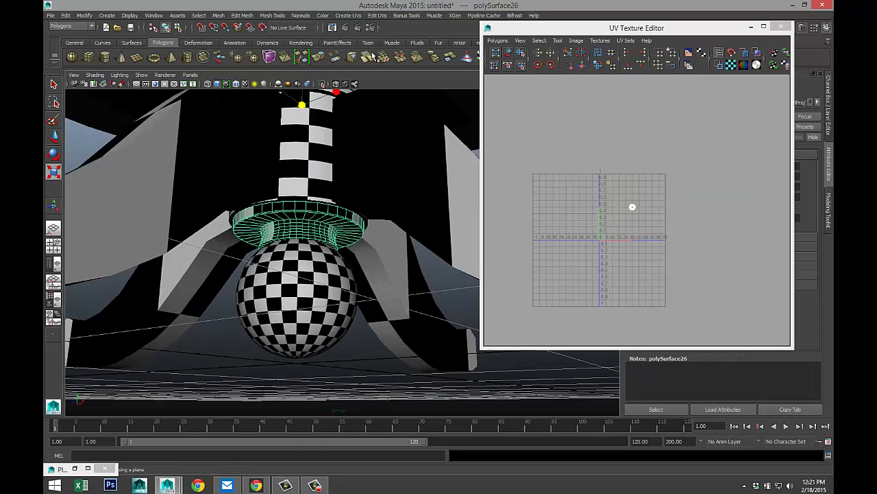
click(349, 16)
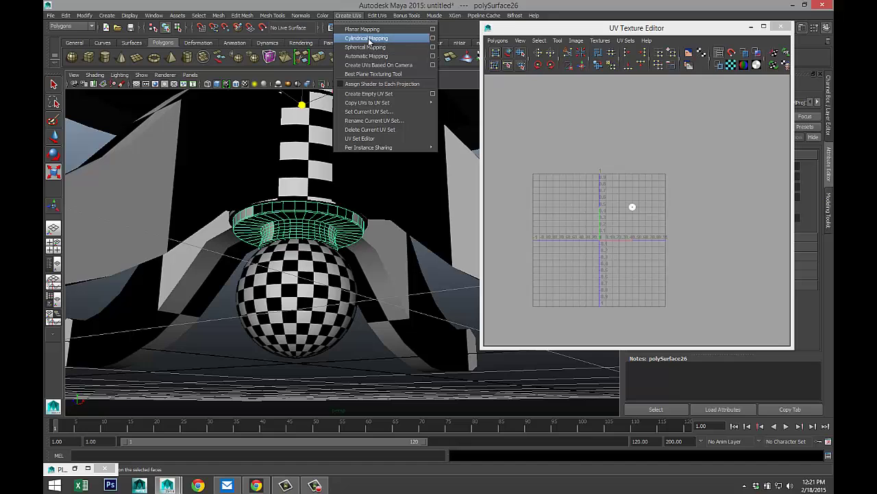
click(369, 40)
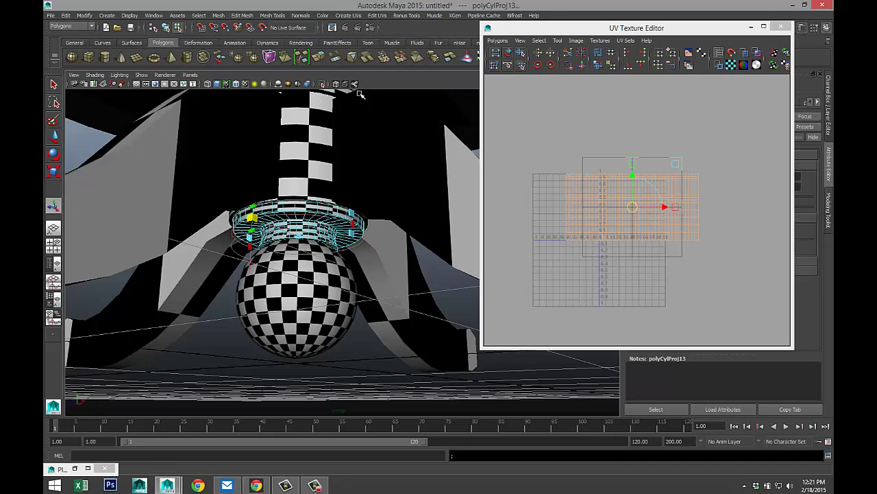
- Scale all of the flanged ring's UVs down uniformly, compress them vertically into a thin strip, and clear the selection
right_drag(615, 214, 642, 210)
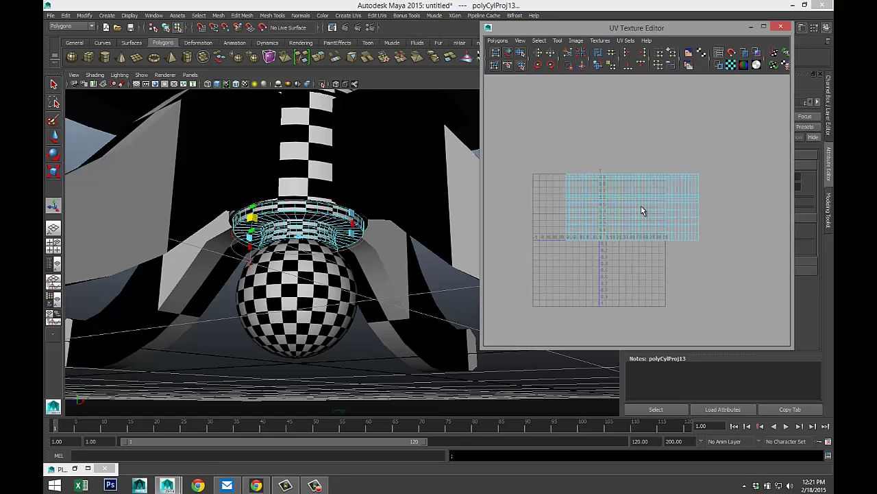
drag(517, 141, 710, 292)
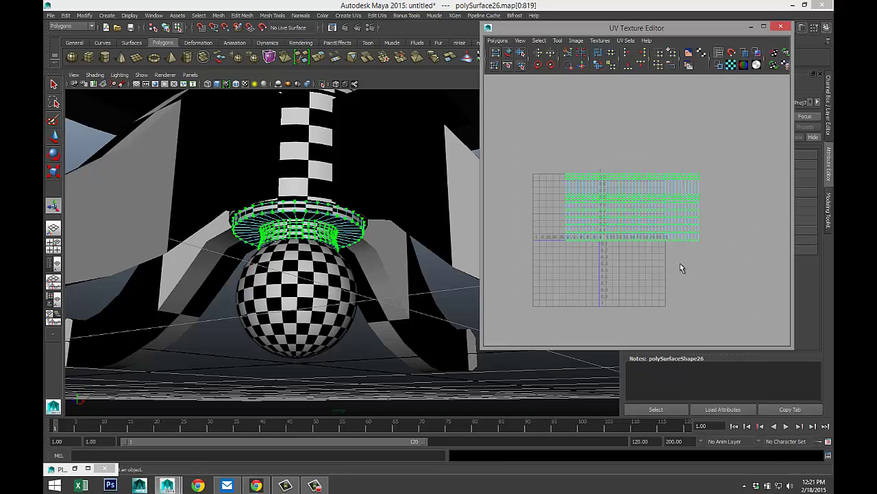
key(w)
drag(634, 210, 609, 214)
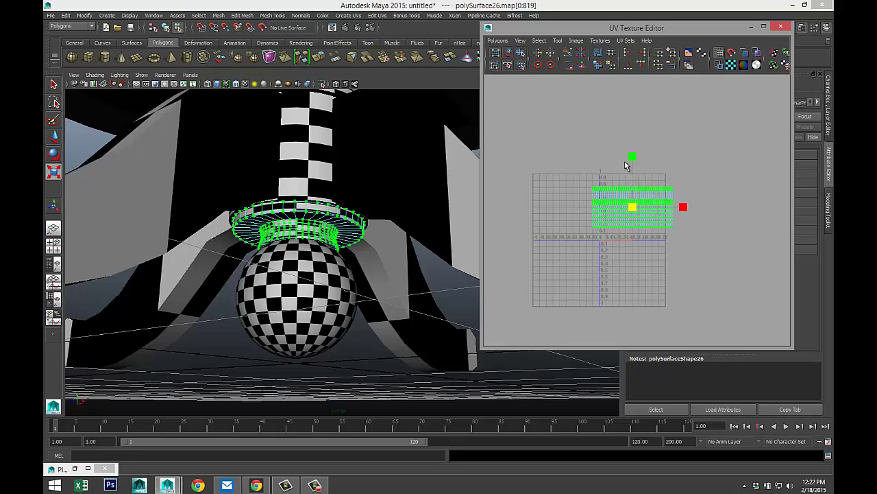
drag(632, 156, 652, 212)
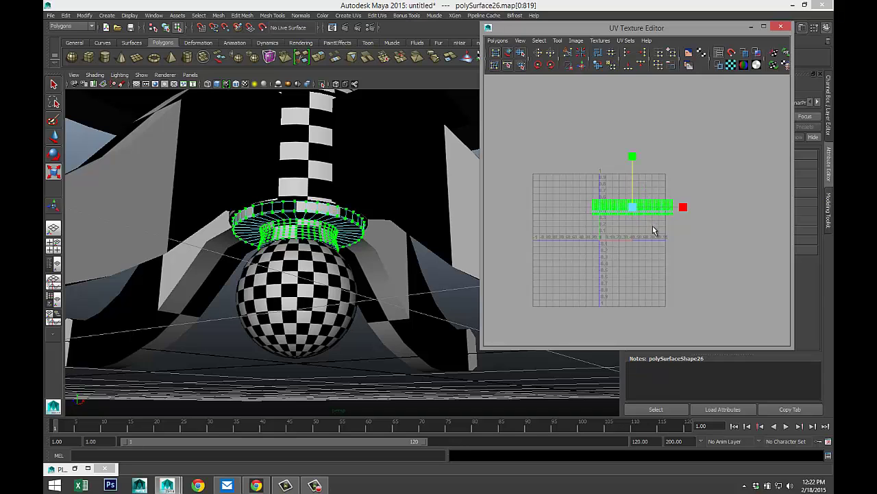
alt+drag(312, 239, 314, 291)
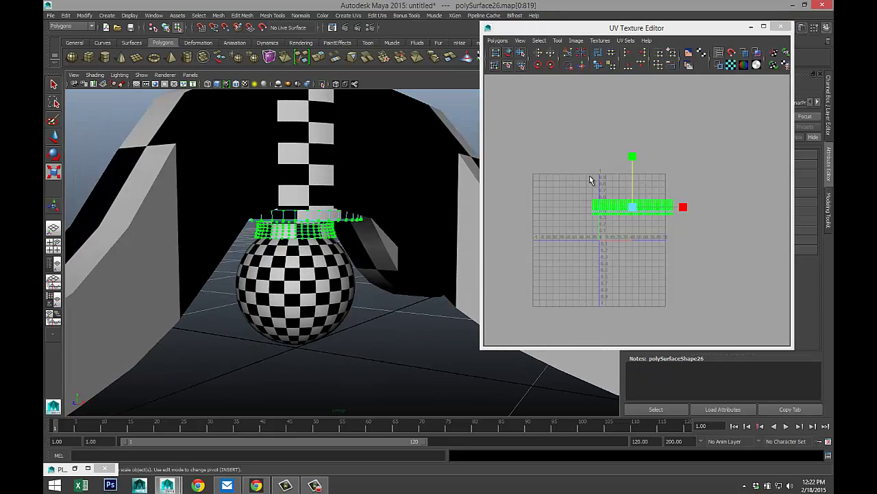
mouse_move(632, 159)
mouse_down()
mouse_move(645, 116)
mouse_move(648, 166)
mouse_up()
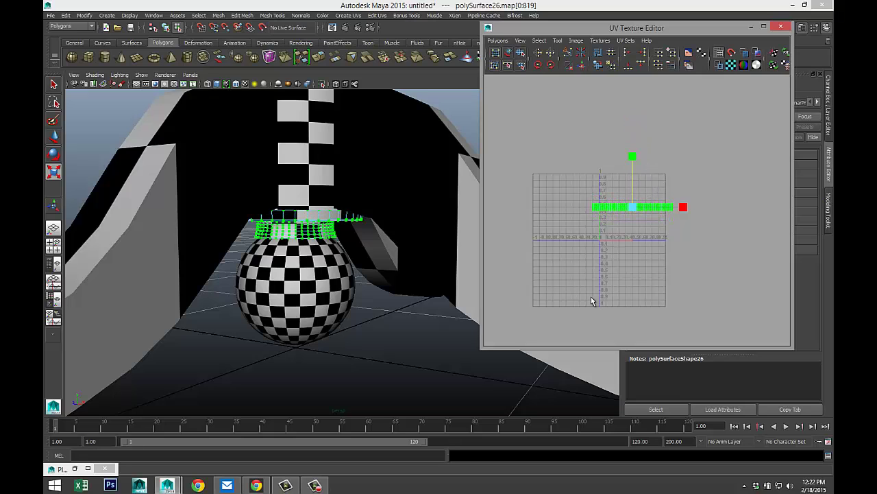
scroll(340, 320, up, 4)
click(406, 343)
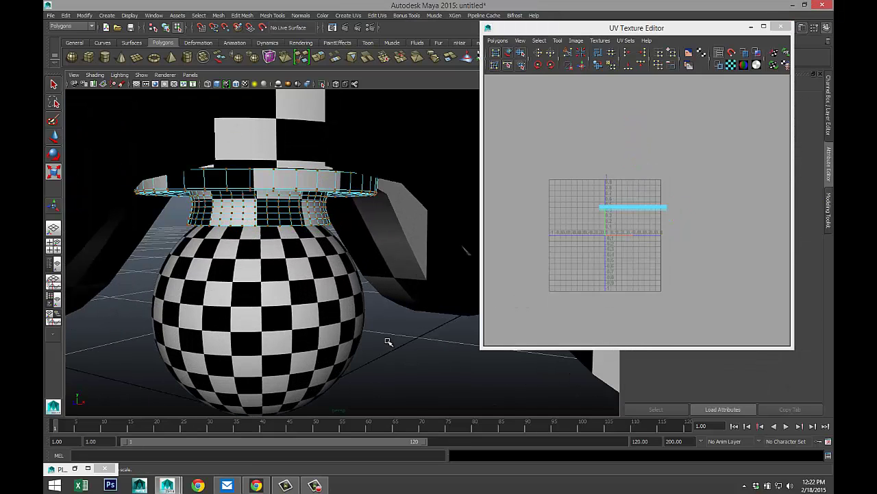
- Apply Cylindrical Mapping to the whole round tabletop in object mode
scroll(388, 342, down, 6)
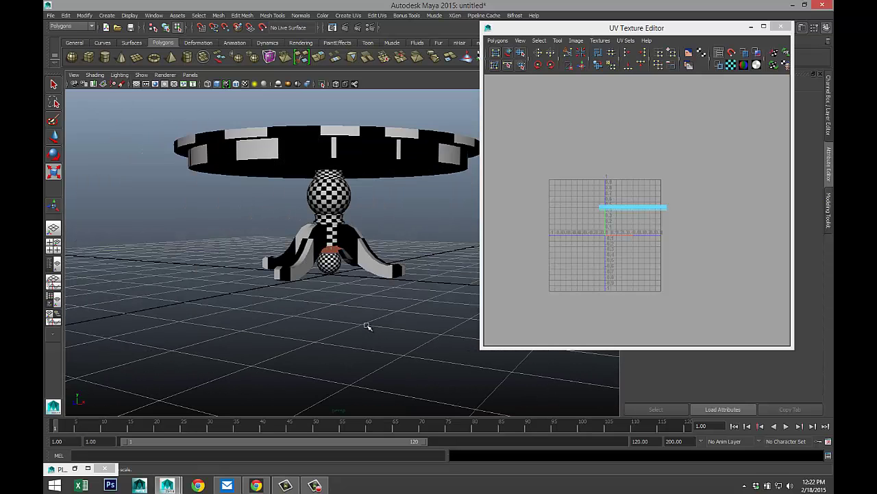
mouse_move(363, 320)
alt+mouse_down()
mouse_move(369, 329)
mouse_move(375, 318)
alt+mouse_up()
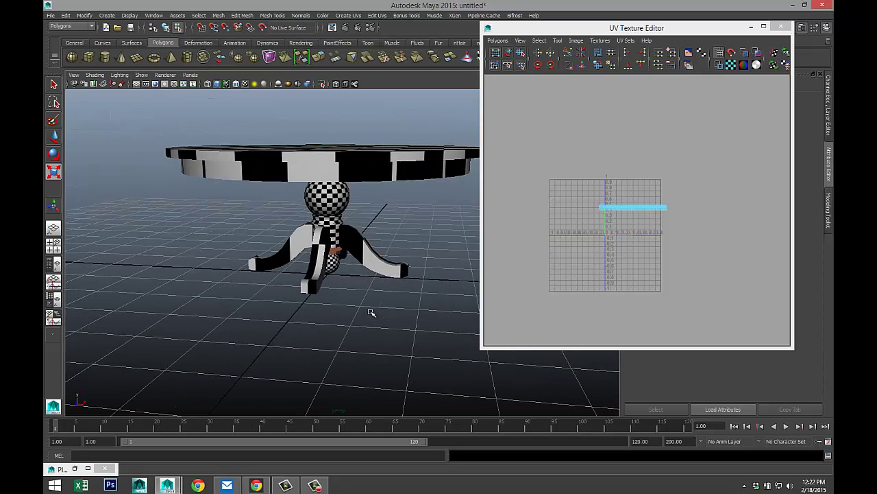
click(326, 164)
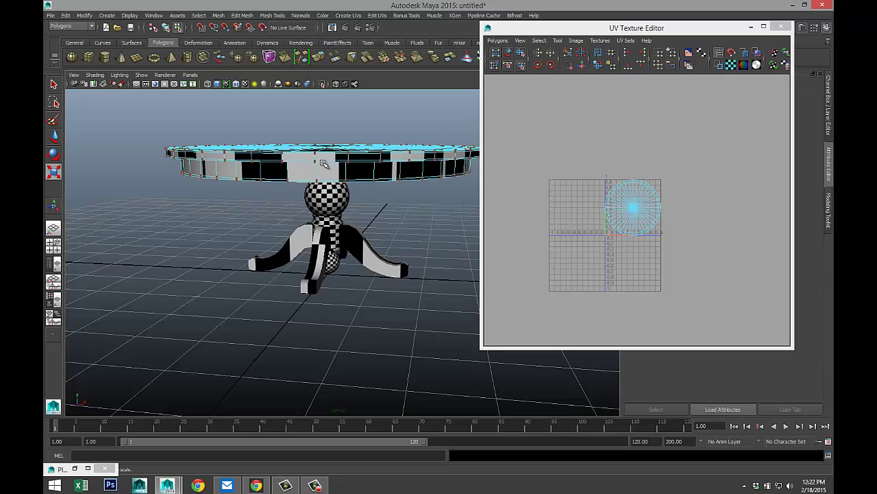
right_drag(323, 163, 337, 152)
click(343, 160)
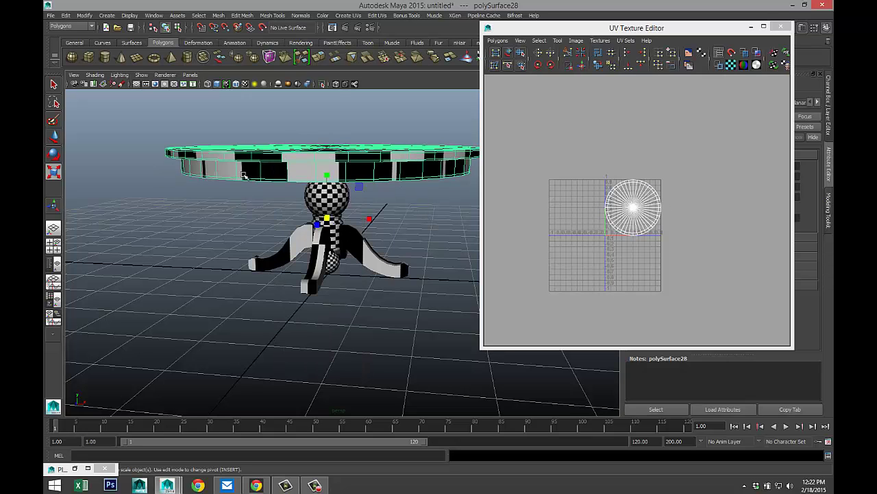
click(355, 17)
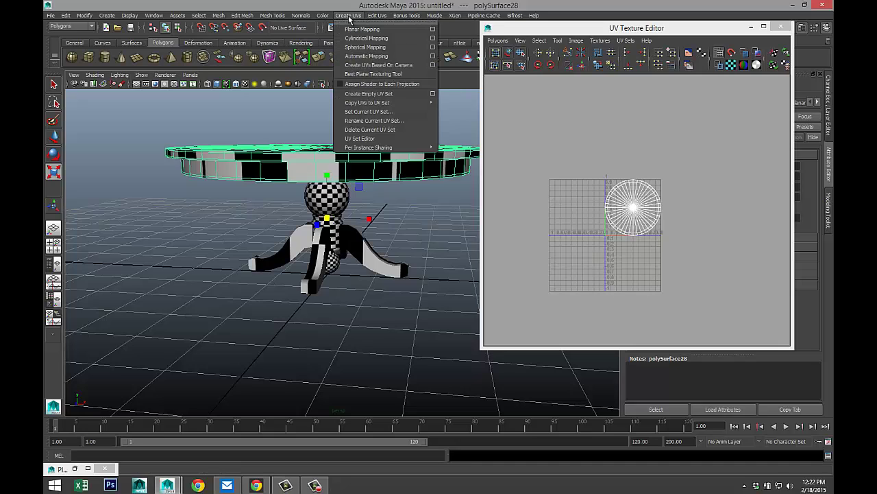
click(373, 39)
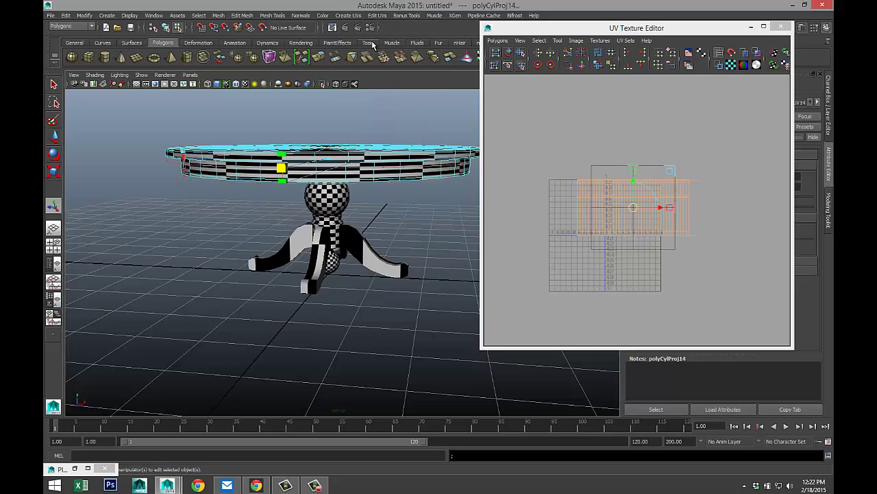
- Select all of the tabletop's UVs, widen them horizontally well beyond the grid, and compress them vertically into a thin strip
right_drag(614, 216, 644, 210)
drag(544, 148, 680, 267)
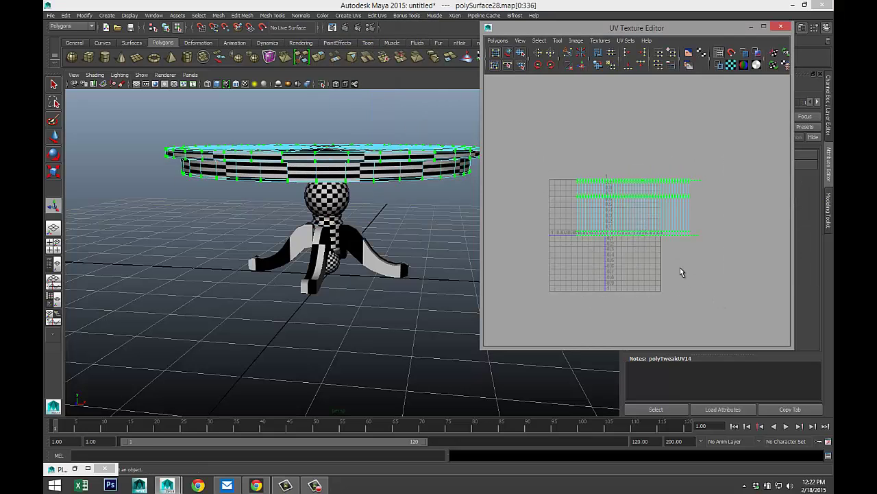
key(r)
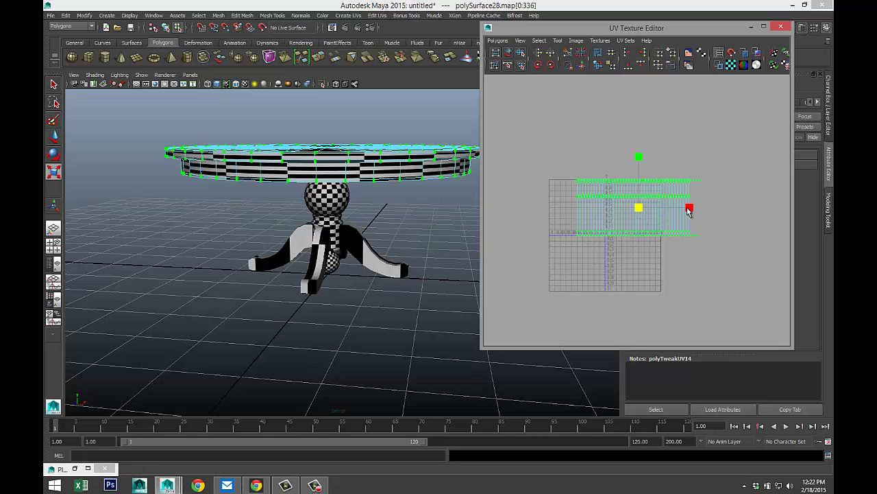
drag(688, 211, 781, 206)
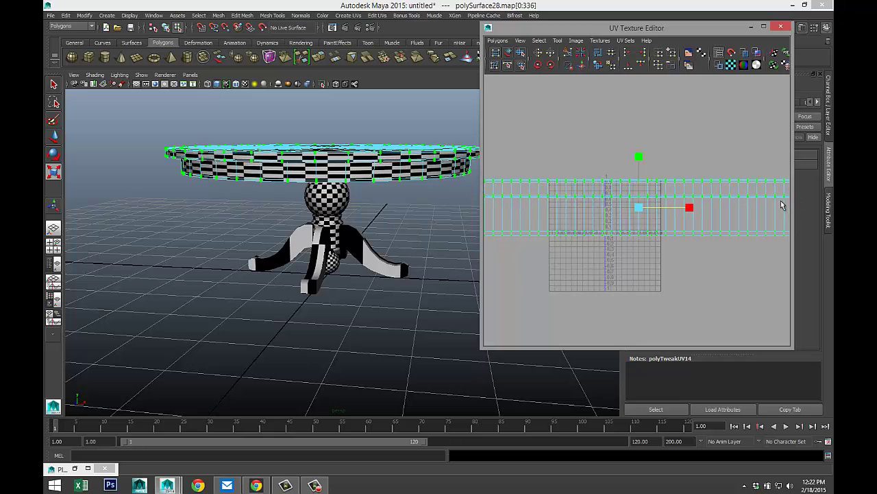
drag(640, 160, 657, 207)
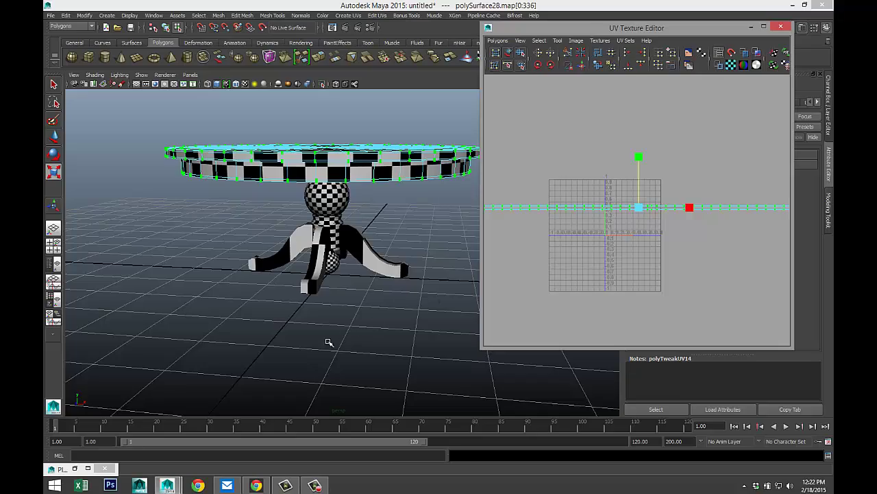
- Select all faces of the tabletop's upper surface, including the outer ring of faces and the central triangles
alt+drag(329, 342, 370, 316)
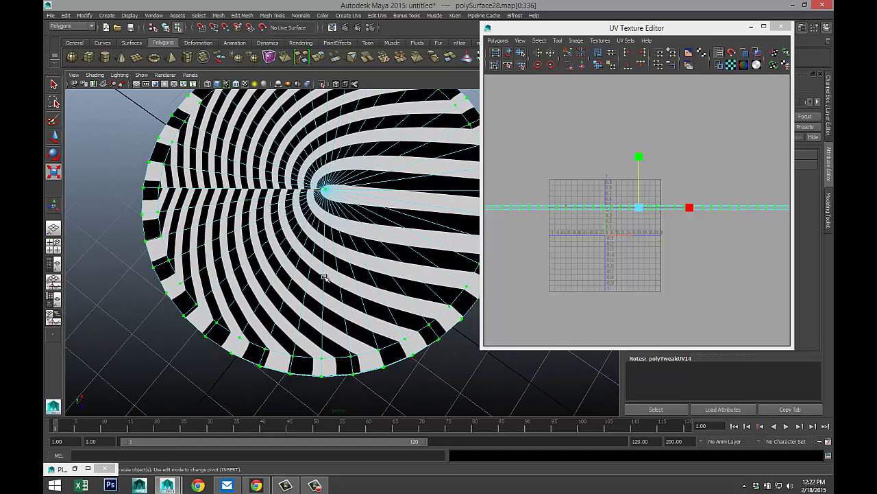
right_drag(304, 367, 308, 284)
click(300, 358)
click(300, 366)
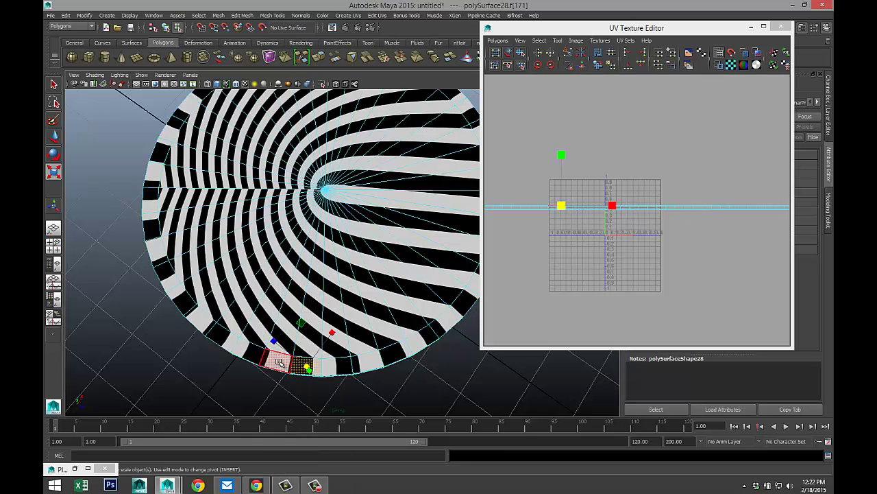
shift+double_click(278, 362)
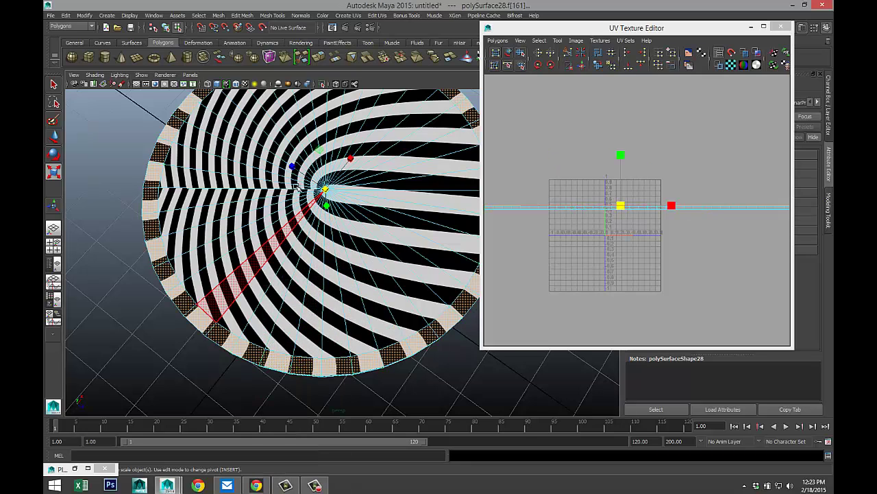
shift+drag(316, 157, 380, 244)
alt+drag(408, 374, 427, 362)
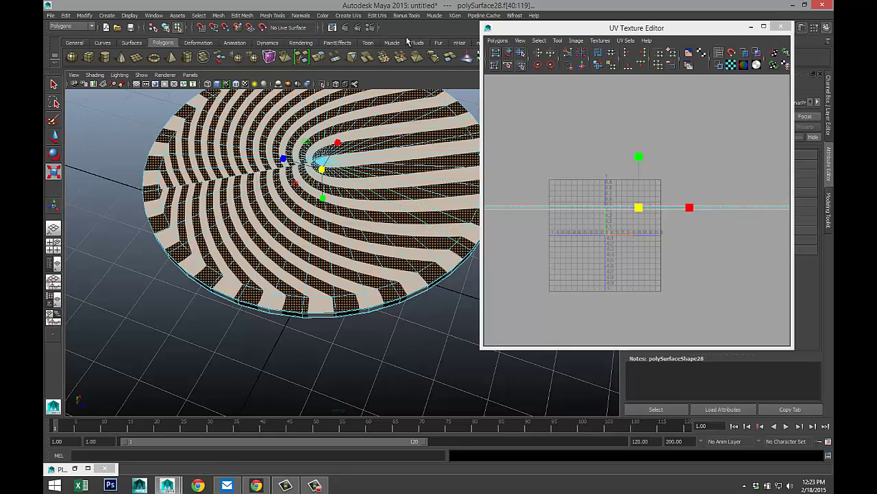
- Apply Planar Mapping to the selected upper faces of the tabletop
alt+drag(300, 176, 329, 206)
click(348, 15)
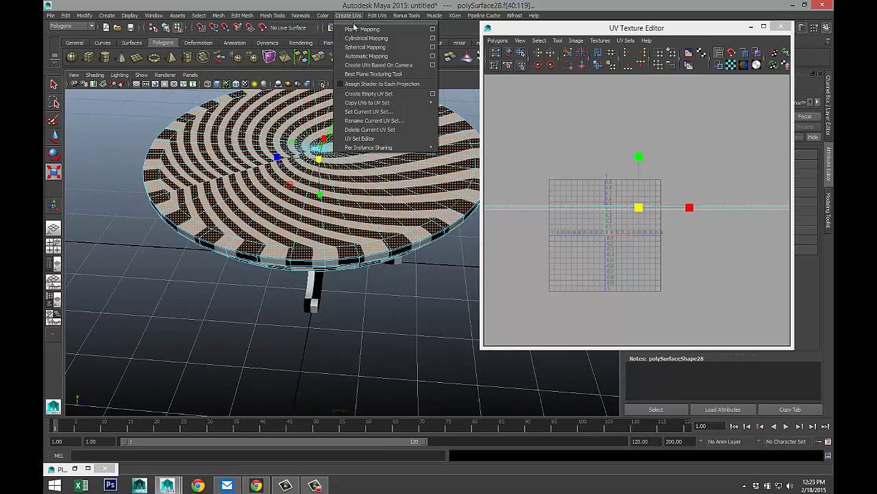
click(366, 30)
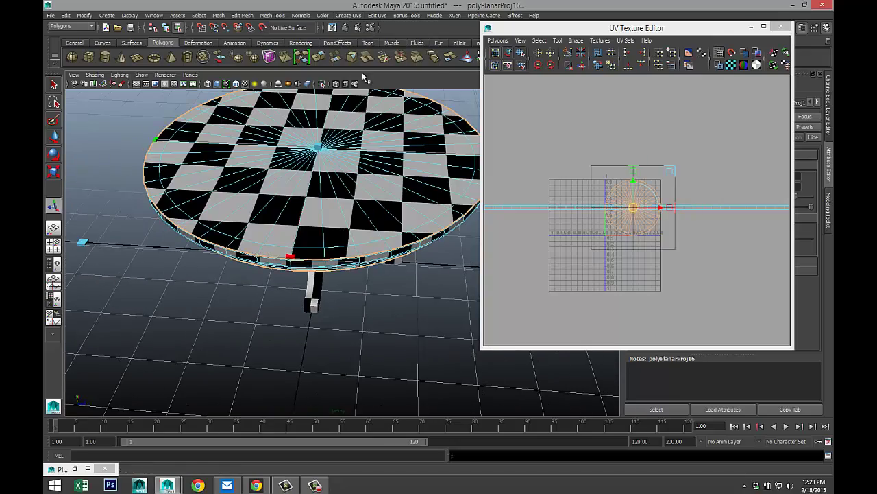
key(f)
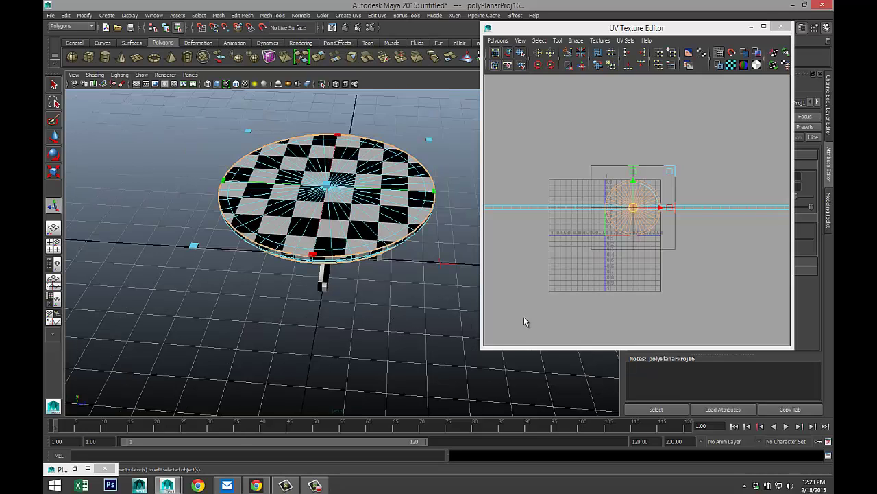
- Convert the tabletop's planar projection to UVs, scale them up uniformly to shrink the checkers, and clear the selection
right_click(634, 227)
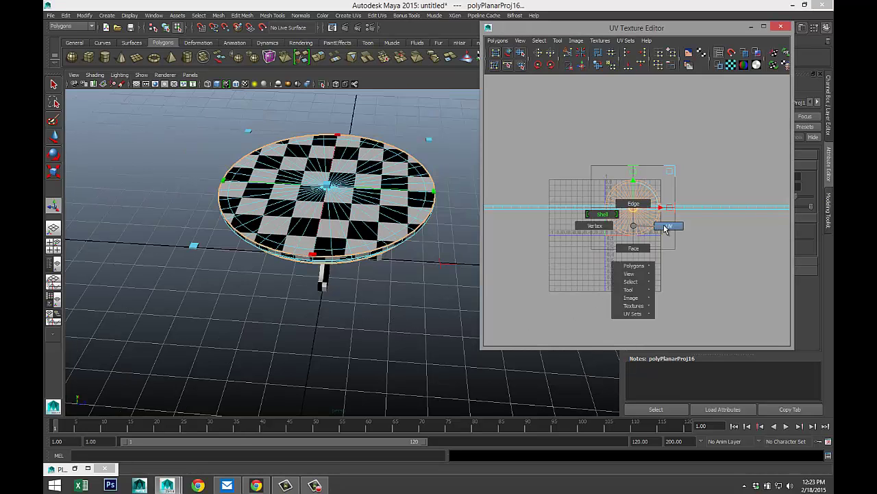
click(663, 224)
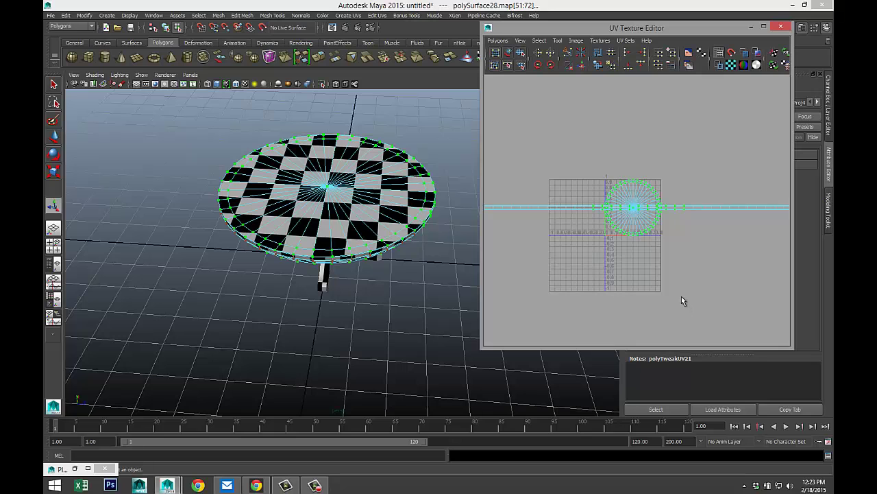
key(w)
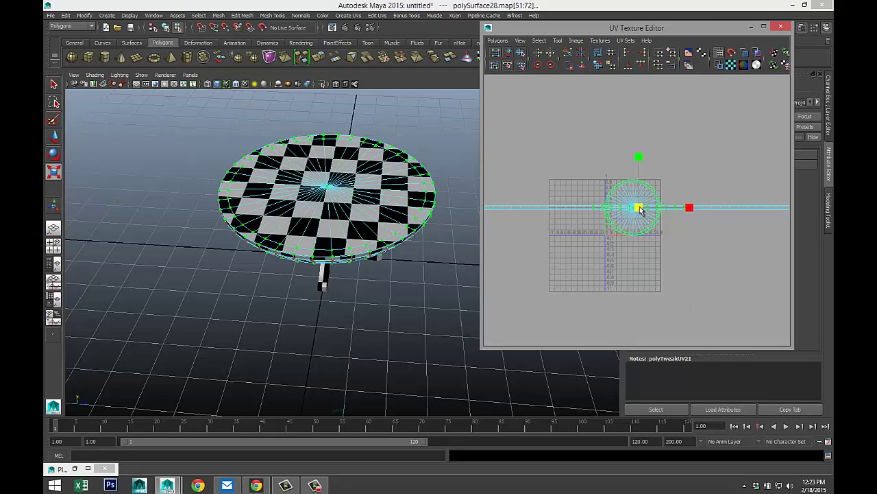
drag(639, 209, 710, 210)
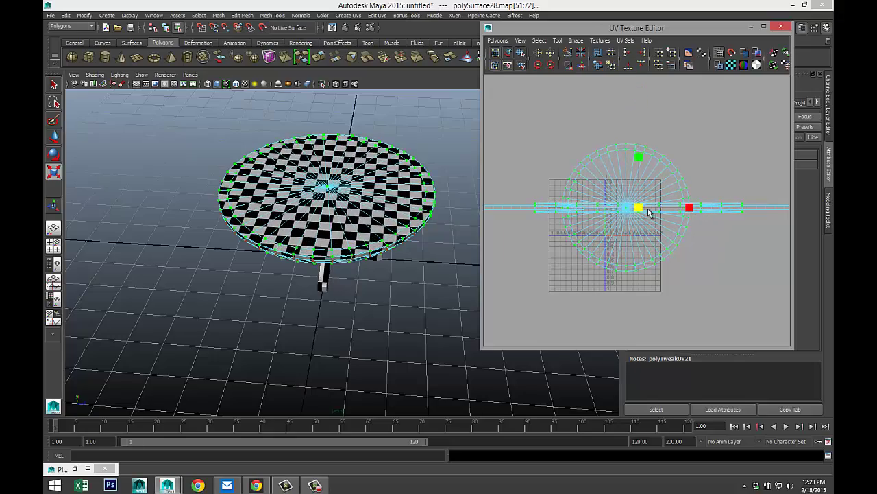
alt+drag(301, 252, 369, 245)
click(381, 313)
- Select one table leg, apply Automatic Mapping to all of its faces, and clear the selection
scroll(382, 313, up, 5)
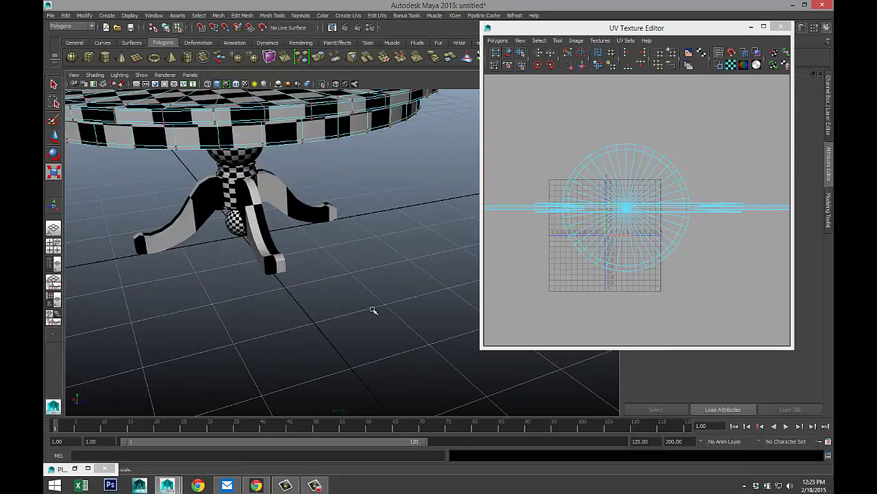
alt+drag(363, 295, 324, 278)
click(398, 275)
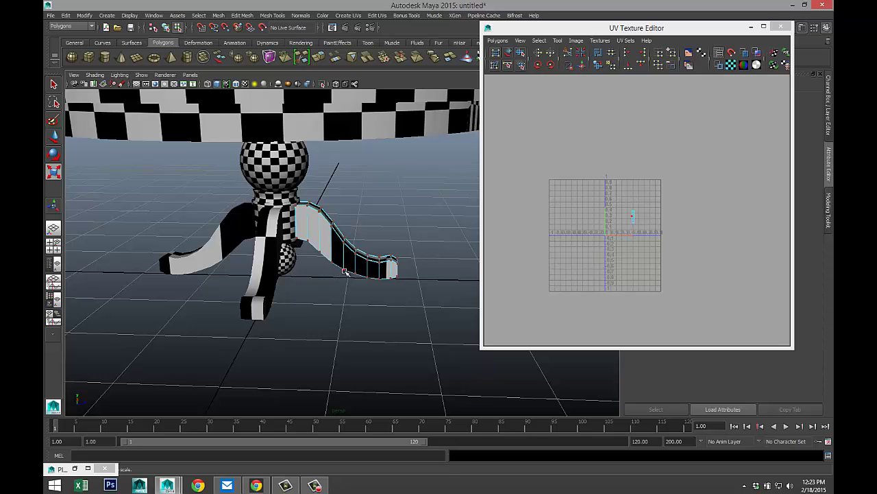
scroll(345, 302, up, 5)
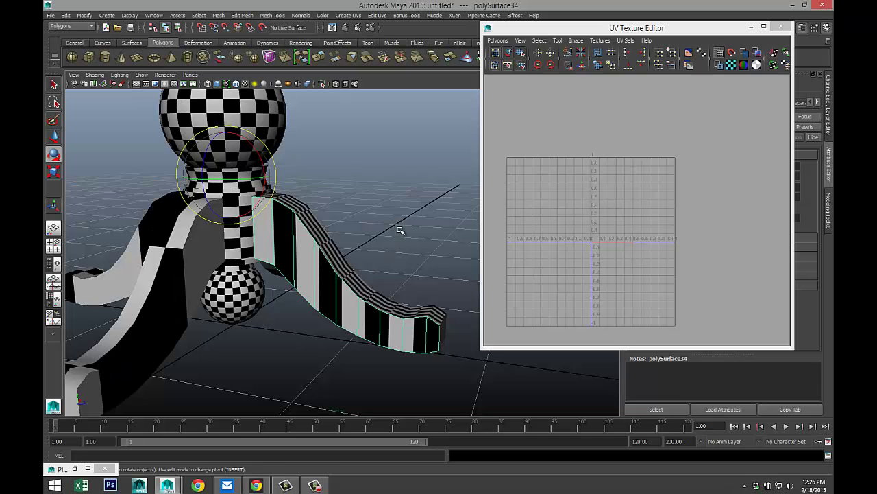
alt+drag(387, 248, 340, 271)
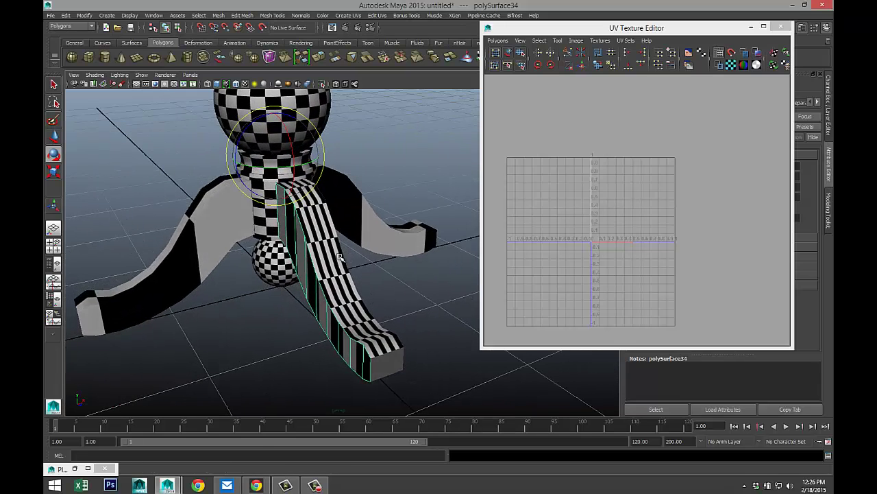
right_drag(341, 271, 382, 260)
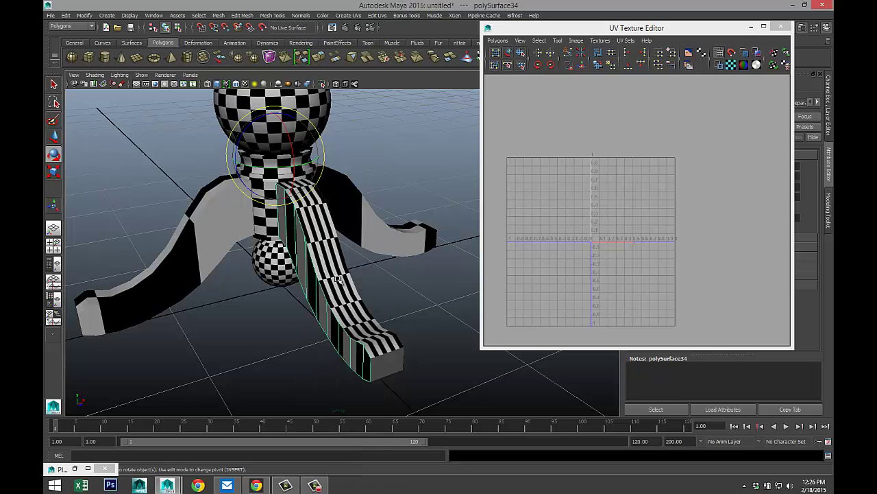
click(317, 316)
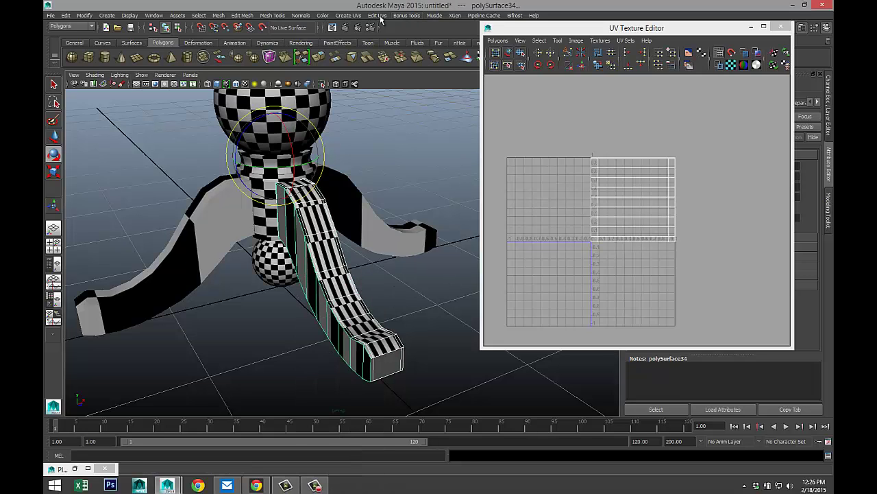
click(349, 15)
click(368, 62)
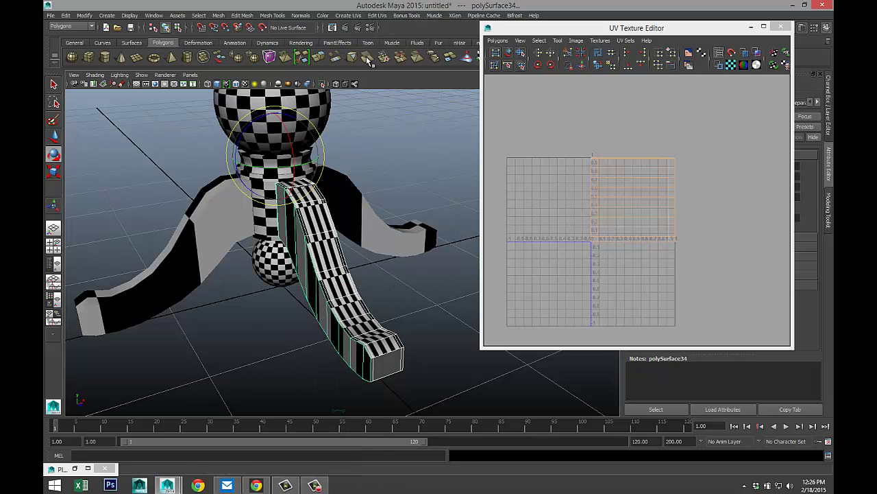
click(405, 157)
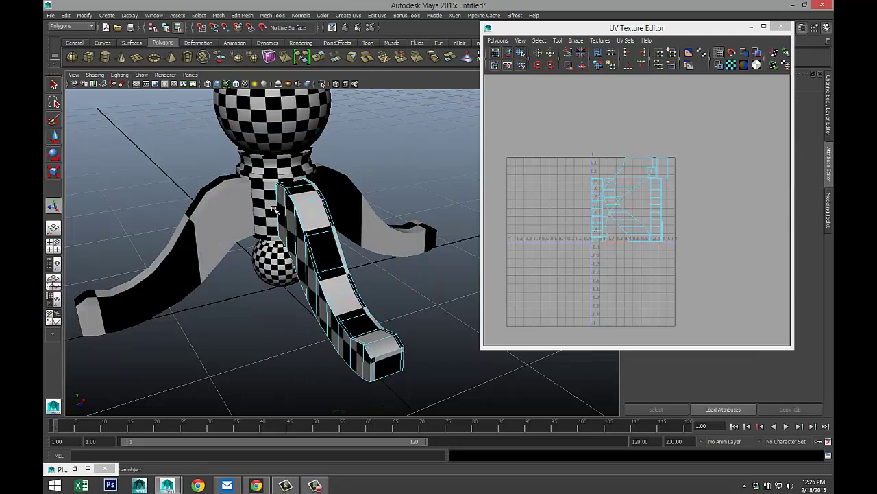
- Select the three remaining table legs together, apply Automatic Mapping to them, and clear the selection
alt+drag(408, 154, 302, 258)
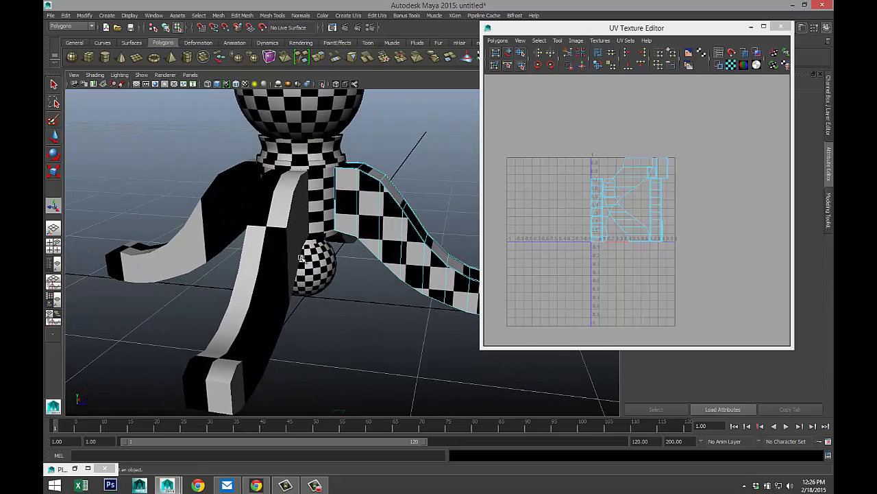
click(266, 249)
right_drag(226, 257, 219, 235)
click(199, 219)
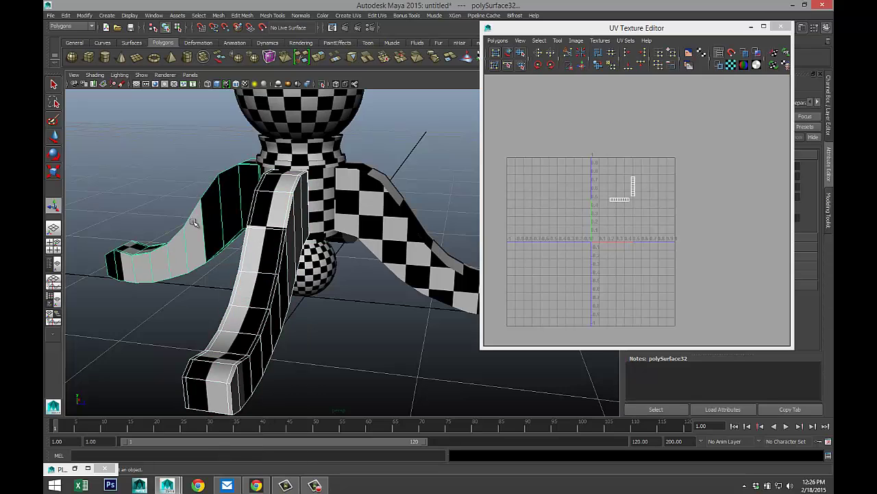
alt+drag(130, 210, 304, 204)
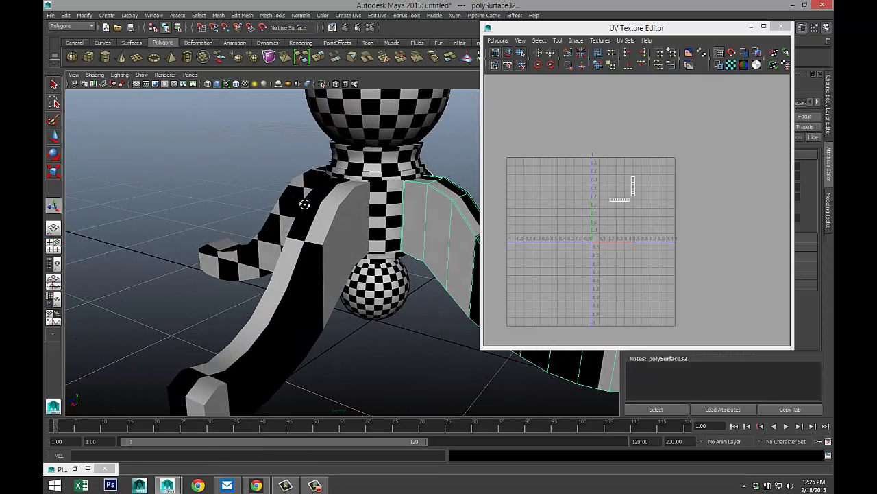
click(317, 252)
alt+drag(176, 244, 215, 242)
alt+drag(264, 244, 270, 246)
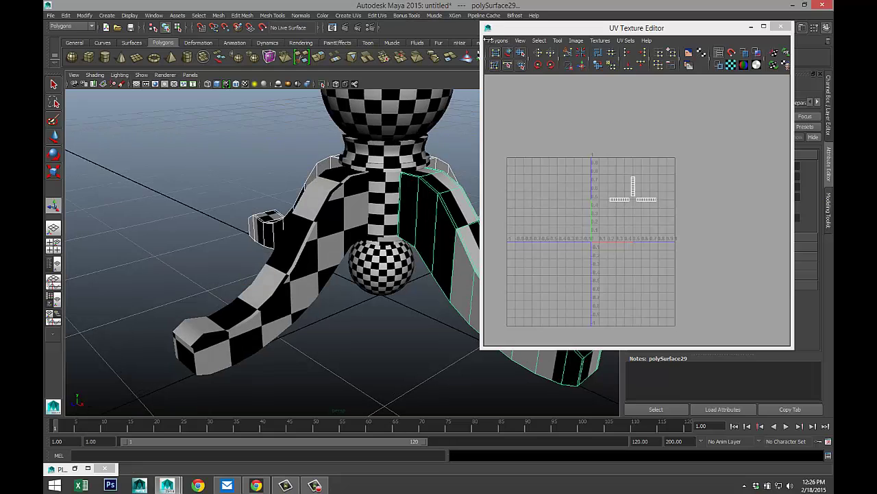
click(348, 15)
click(361, 61)
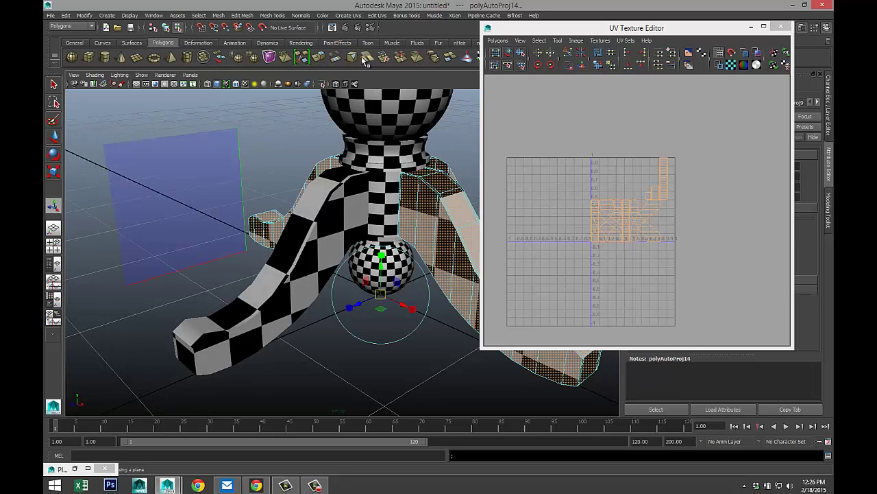
click(232, 184)
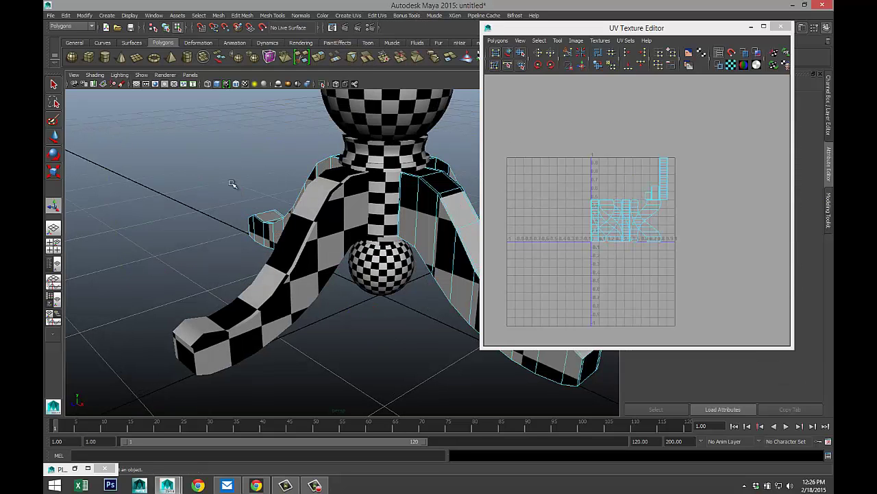
- Minimize the UV Texture Editor and inspect the checker pattern on the tabletop, column and legs from several angles
click(751, 27)
scroll(382, 237, down, 5)
scroll(382, 237, down, 3)
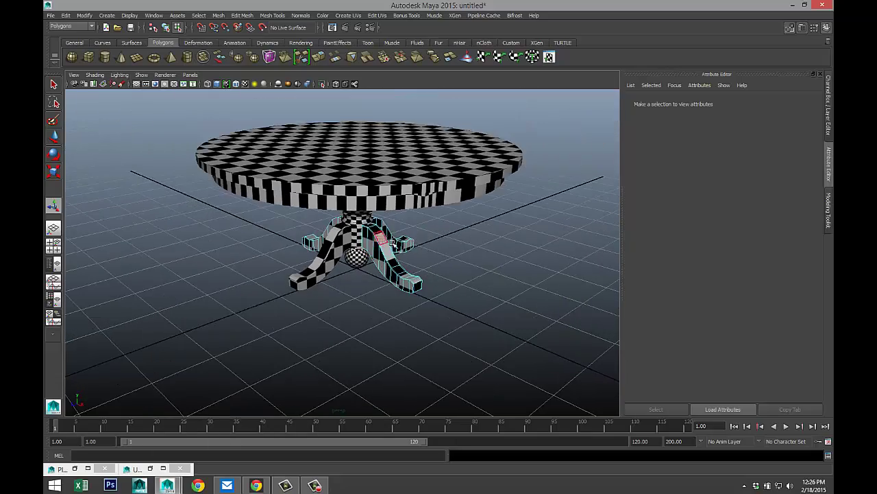
scroll(458, 276, up, 10)
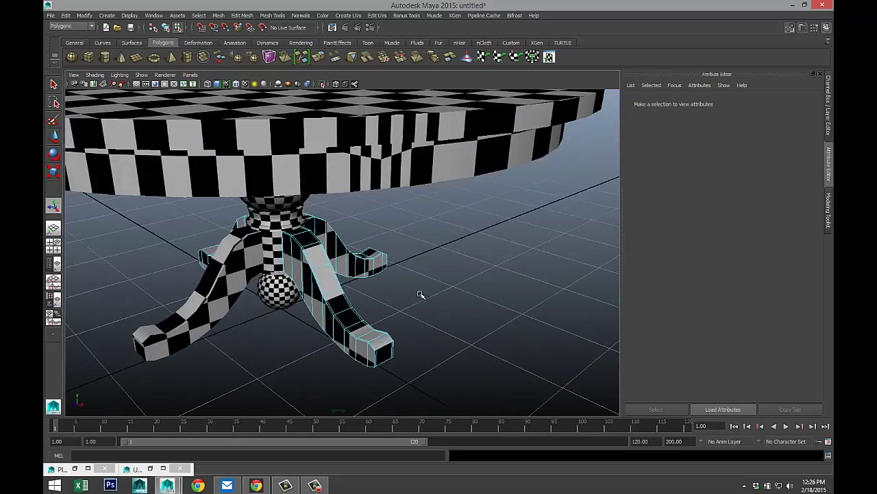
mouse_move(473, 288)
alt+mouse_down()
mouse_move(499, 274)
mouse_move(485, 297)
alt+mouse_up()
alt+drag(381, 294, 537, 294)
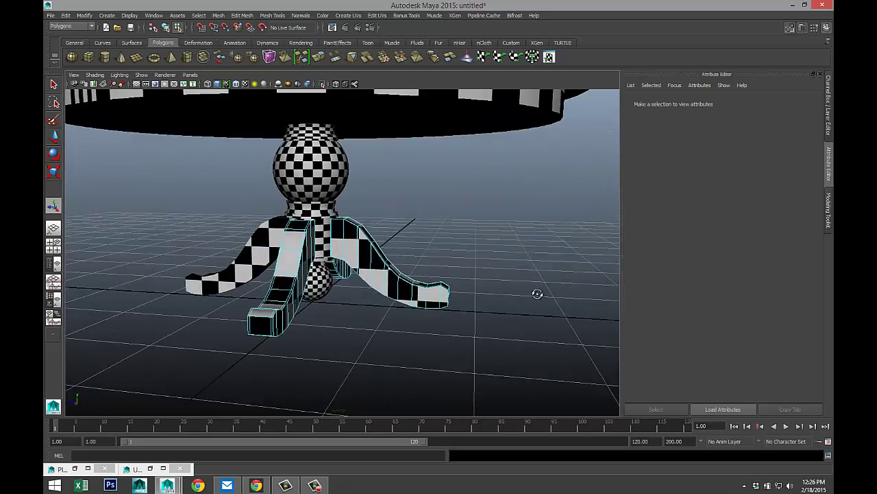
scroll(435, 280, down, 5)
mouse_move(442, 276)
alt+mouse_down()
mouse_move(470, 294)
mouse_move(462, 289)
mouse_move(487, 283)
mouse_move(484, 270)
mouse_move(537, 272)
mouse_move(419, 260)
mouse_move(453, 262)
mouse_move(465, 282)
mouse_move(432, 265)
alt+mouse_up()
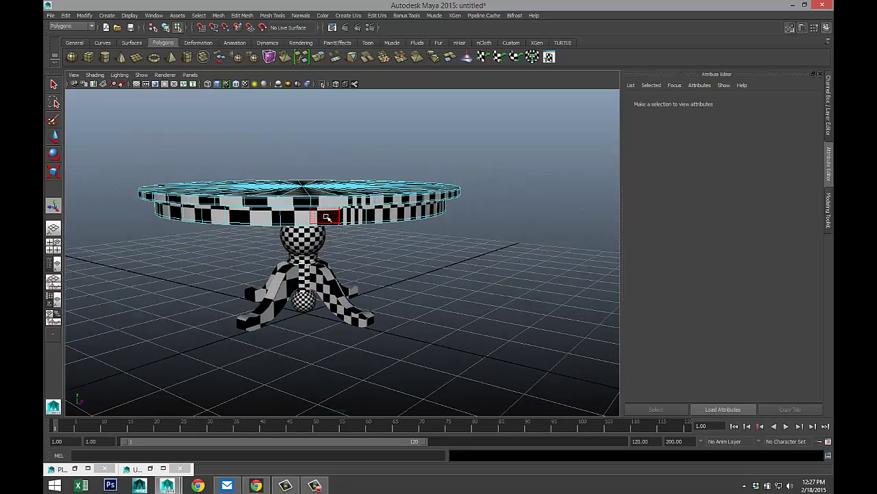
- Return the tabletop to object mode and switch from the perspective view to a maximized orthographic front view
right_click(327, 217)
click(360, 204)
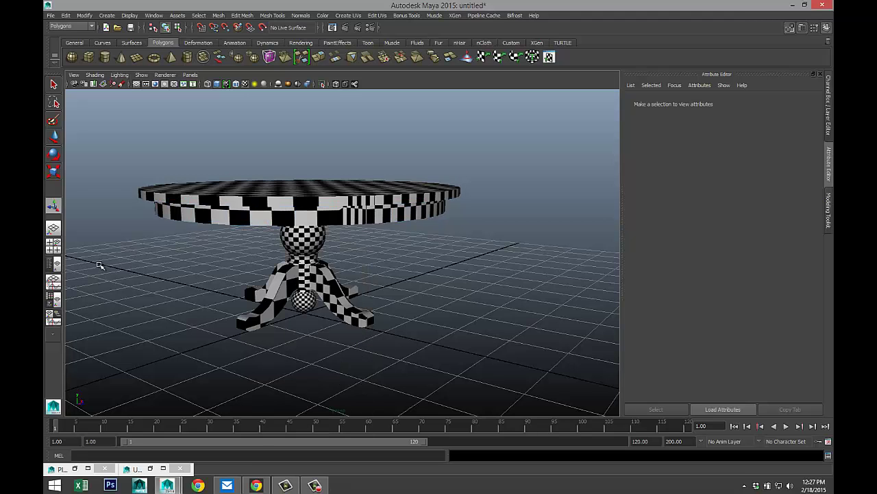
click(53, 245)
key(space)
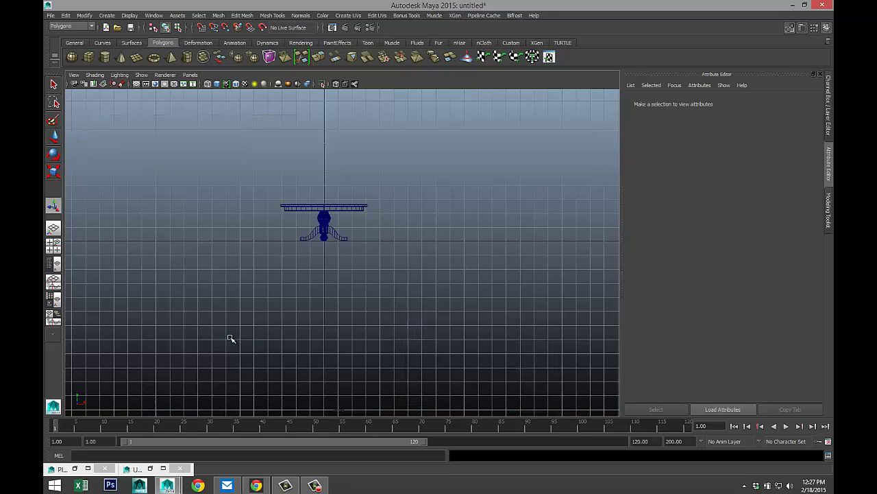
- Select only the tabletop object in the front view, leaving the column and legs unselected
scroll(258, 333, up, 8)
alt+middle_drag(368, 206, 455, 364)
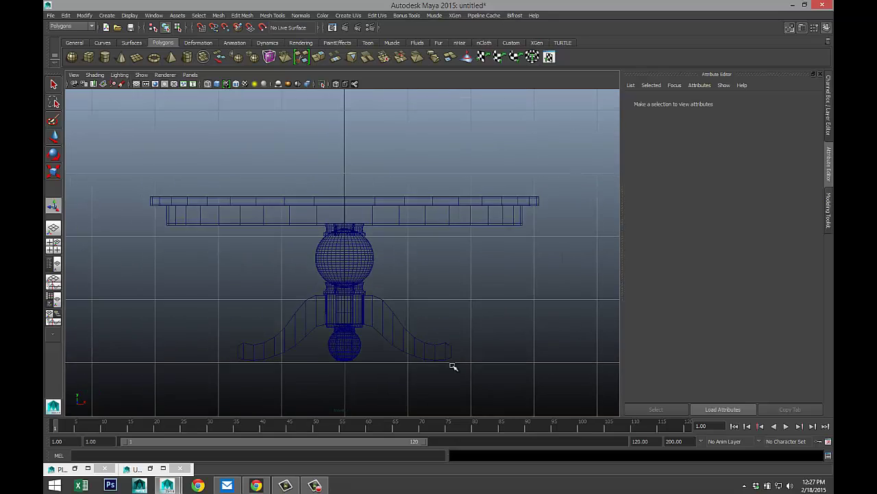
scroll(363, 288, up, 1)
right_click(213, 214)
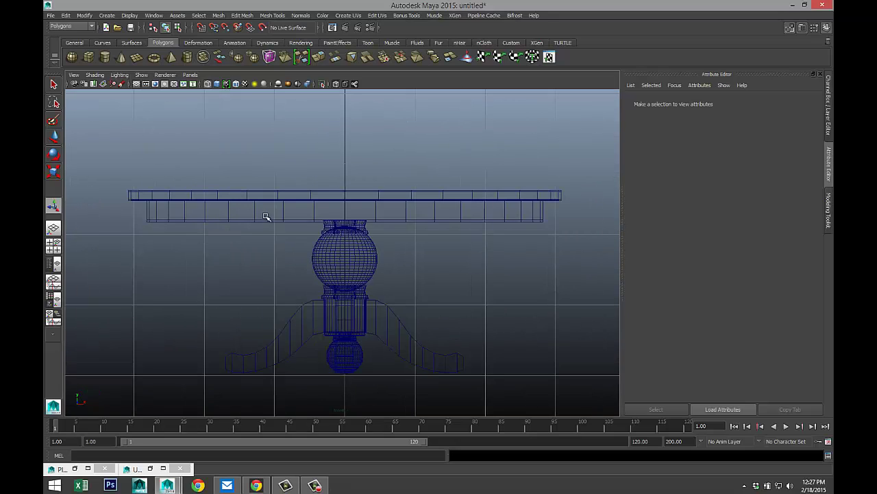
right_drag(350, 256, 346, 278)
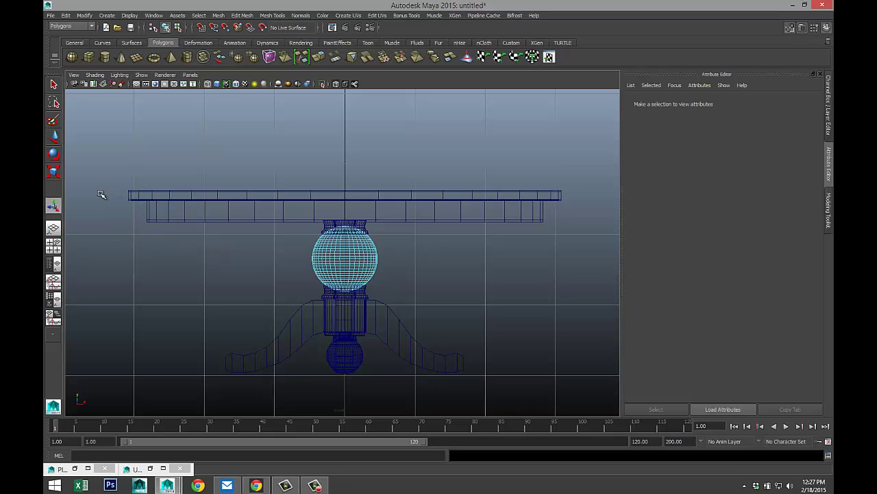
drag(100, 195, 594, 221)
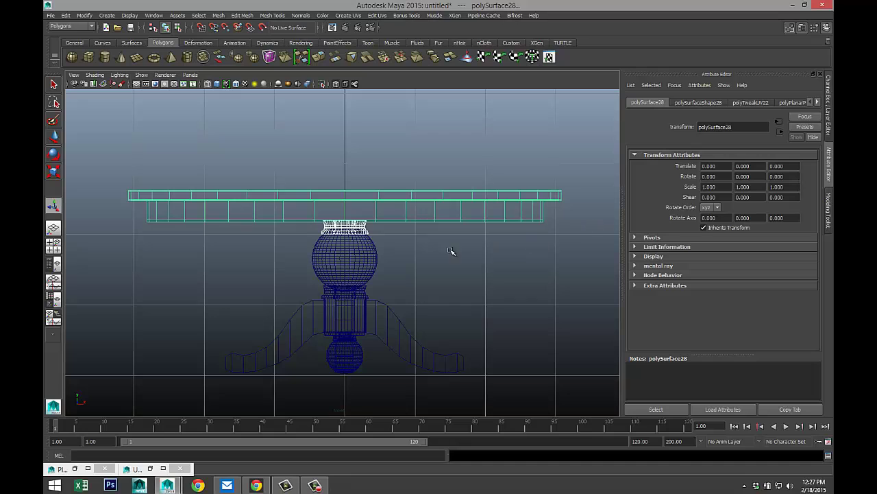
shift+click(350, 234)
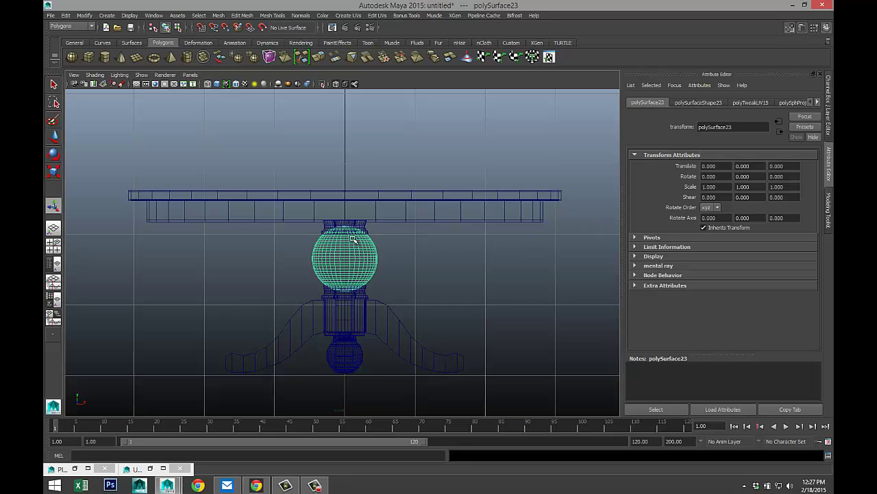
click(433, 277)
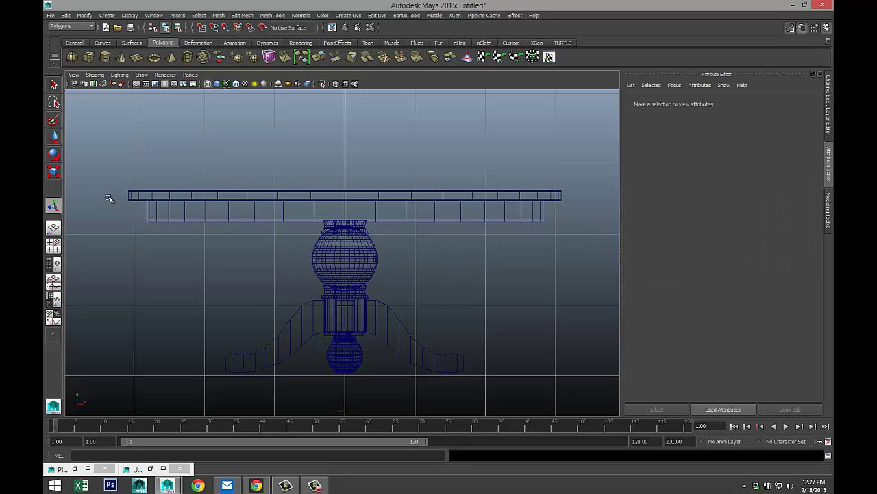
drag(108, 197, 573, 216)
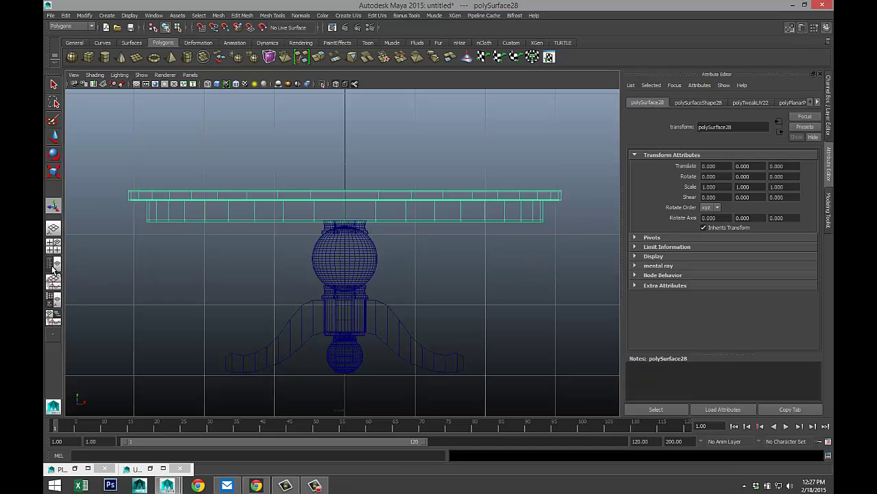
- Show all four views, select the tabletop's side faces as components, and apply Cylindrical Mapping to them
click(53, 245)
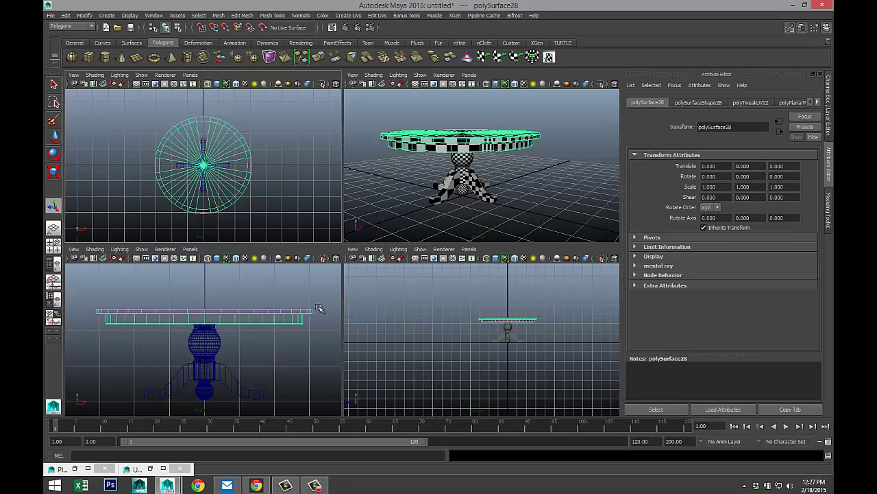
right_drag(259, 319, 255, 298)
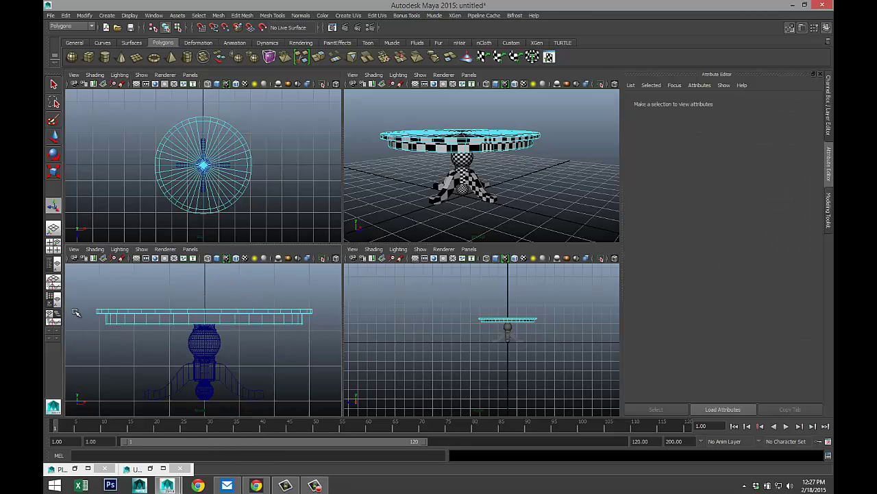
drag(74, 312, 331, 326)
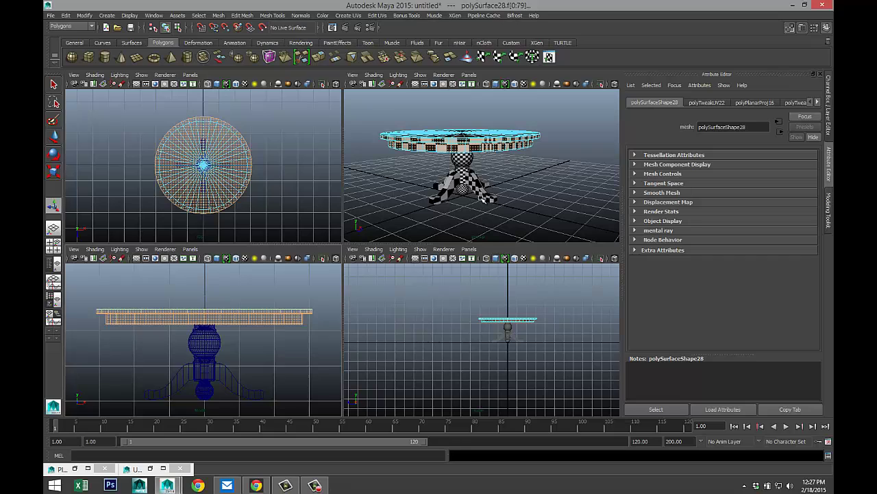
click(348, 16)
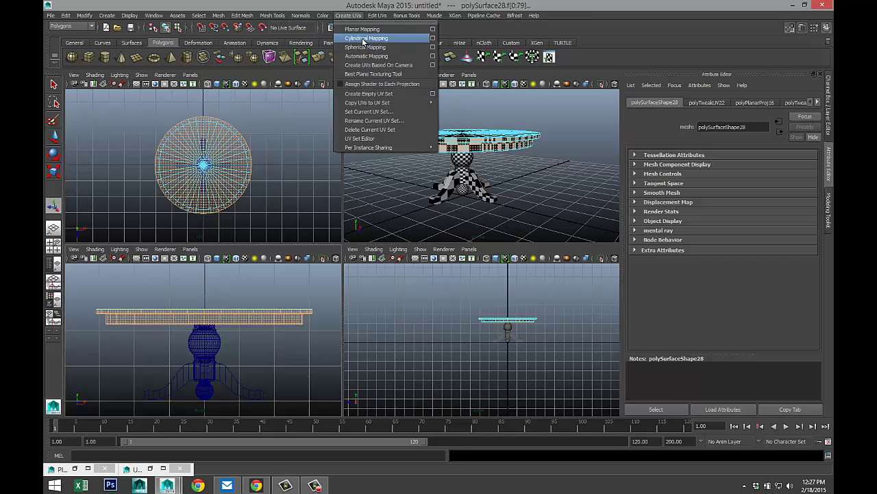
click(364, 39)
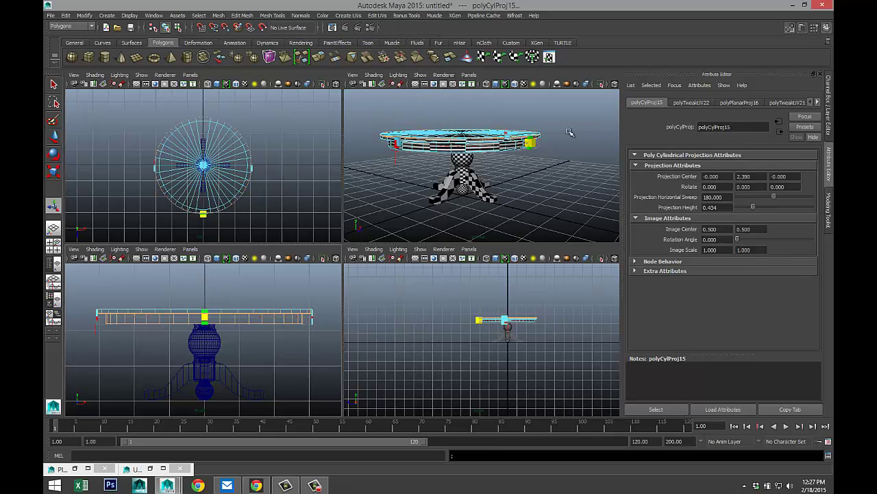
- Open the UV Texture Editor, switch to UV selection, and select the entire UV shell of the tabletop's cylindrically mapped side
click(376, 15)
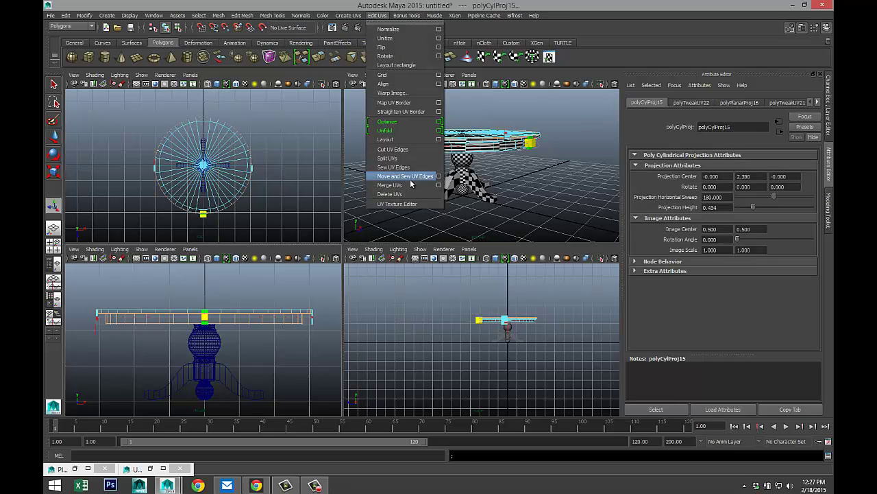
click(420, 203)
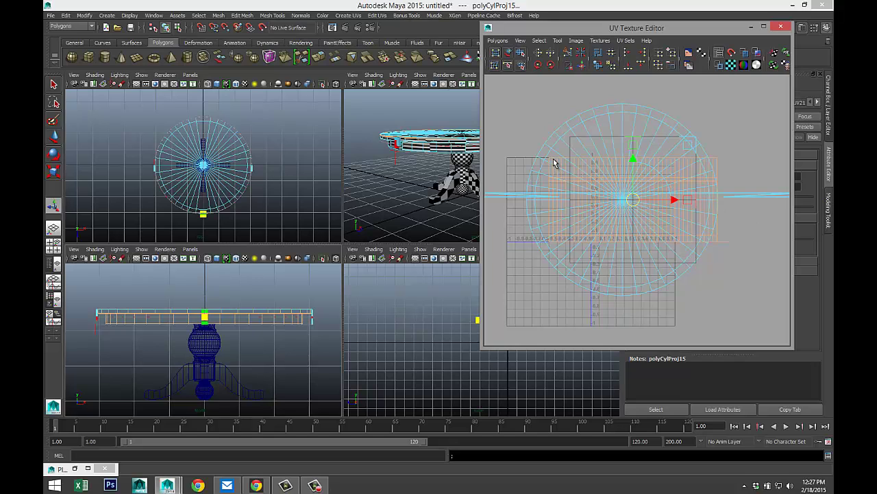
right_drag(553, 159, 594, 159)
drag(488, 124, 730, 321)
scroll(728, 319, up, 3)
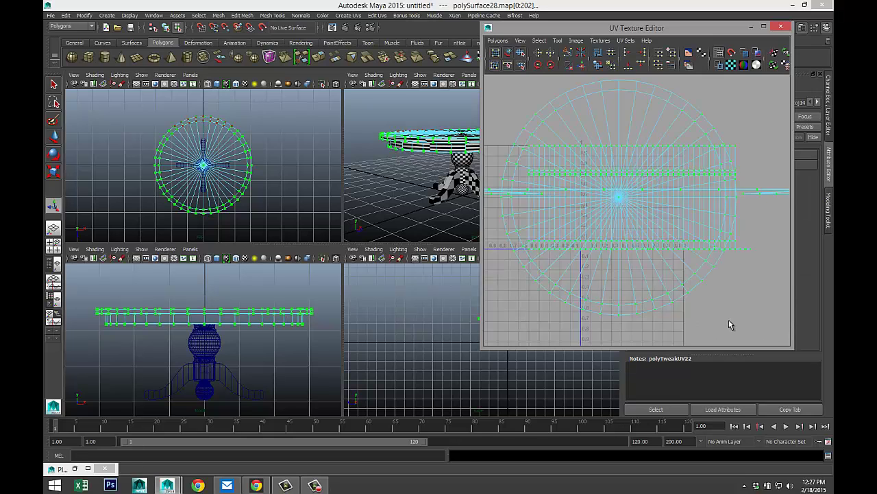
click(540, 135)
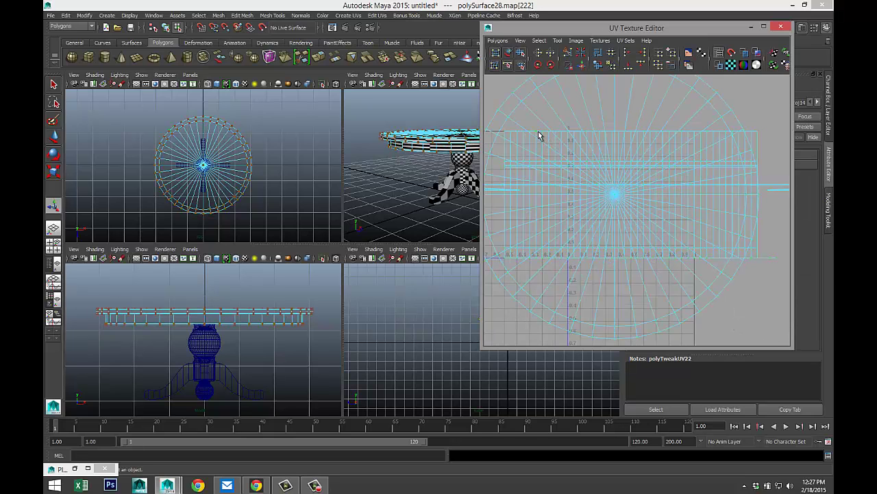
right_click(539, 135)
mouse_move(542, 188)
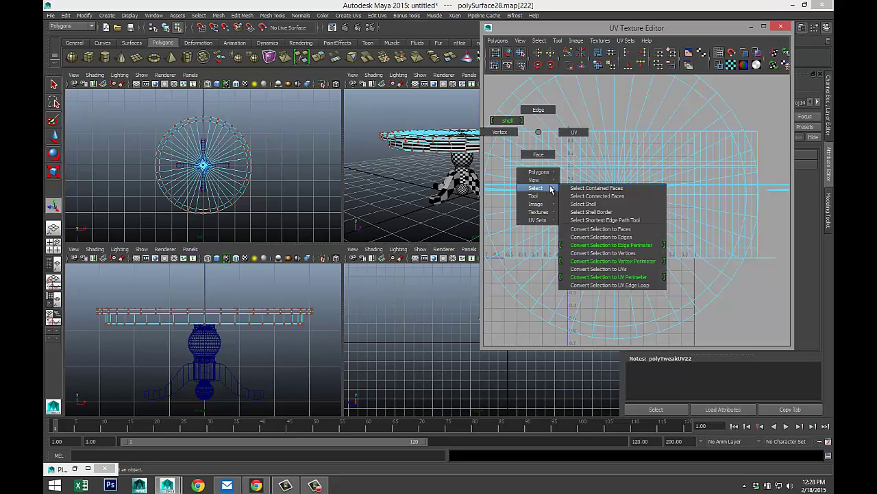
click(592, 205)
- Move the side shell down and left onto the UV grid and compress it vertically into a narrow strip
scroll(591, 209, down, 3)
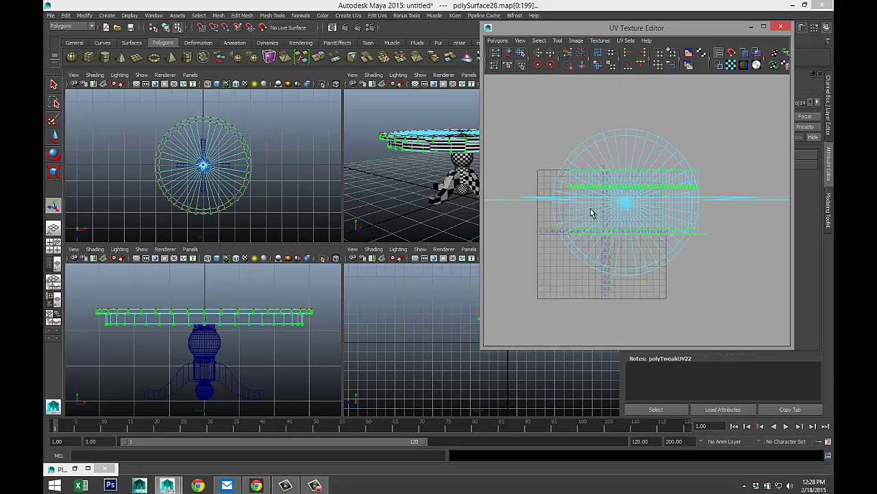
key(w)
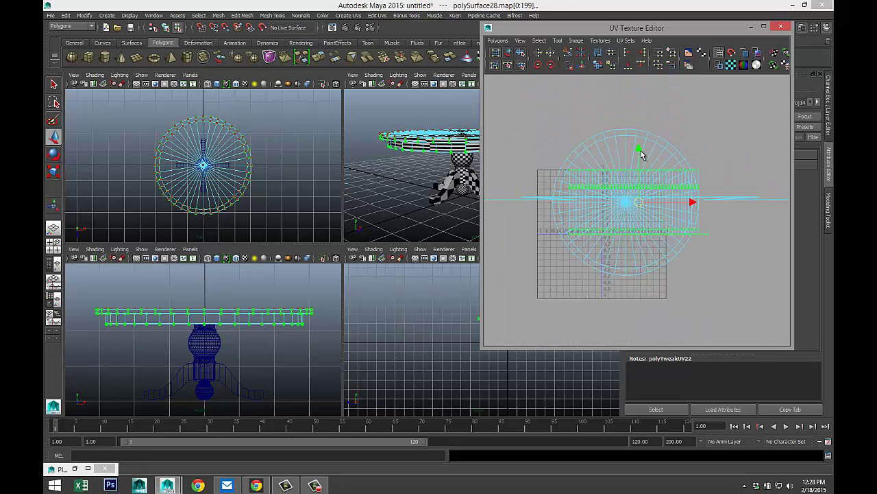
drag(638, 151, 638, 191)
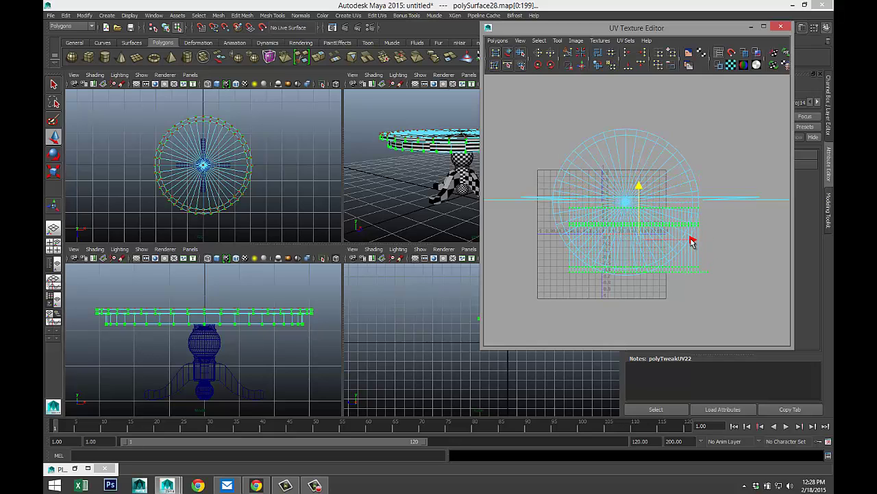
drag(691, 241, 659, 245)
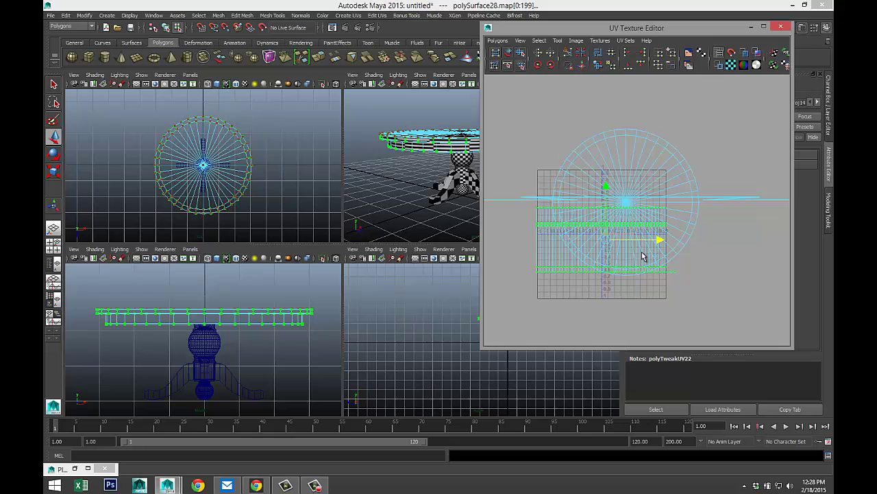
key(r)
drag(605, 191, 601, 235)
- Maximize the perspective view, minimize the UV Texture Editor, and inspect the checker pattern on the tabletop's rim and surface
key(space)
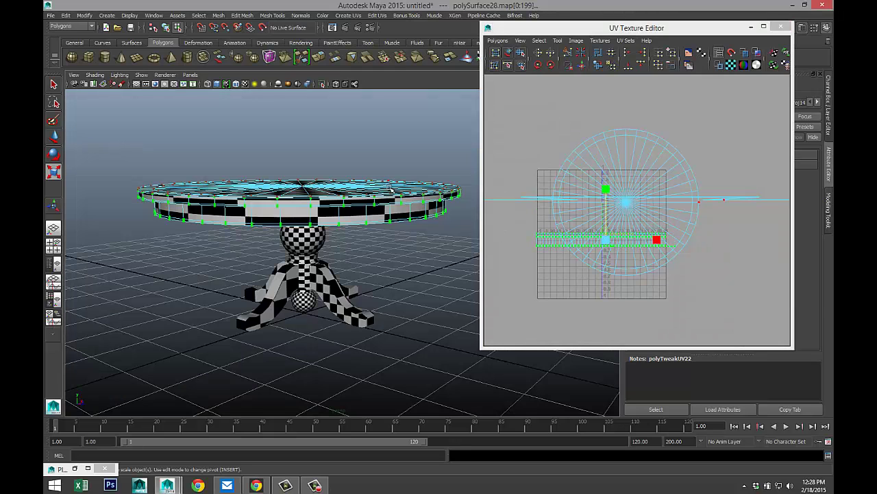
alt+drag(340, 229, 429, 237)
click(752, 28)
alt+right_drag(496, 144, 470, 223)
scroll(478, 221, up, 4)
alt+drag(494, 224, 488, 197)
alt+right_drag(492, 262, 373, 235)
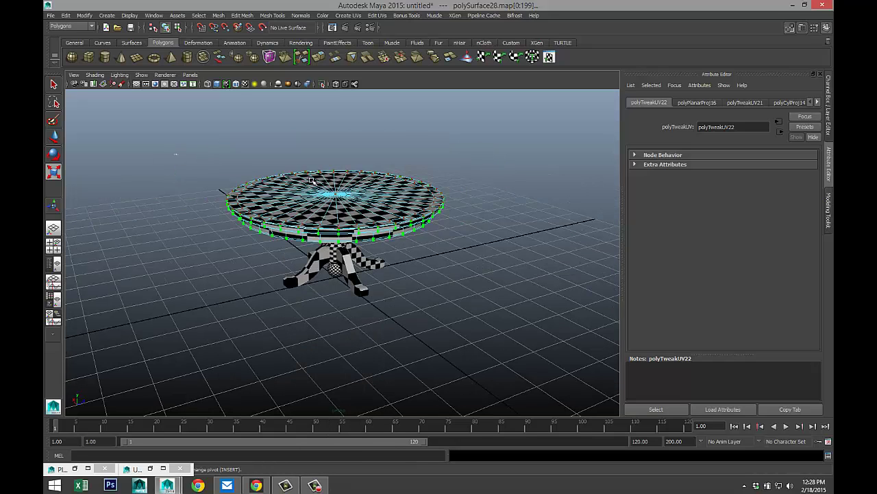
- Select all parts of the table together and assign them a new Lambert material
click(312, 180)
right_click(384, 231)
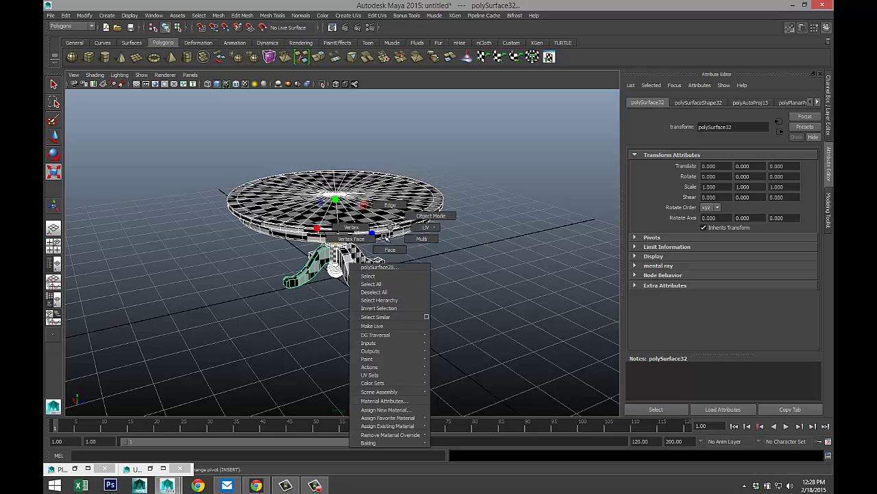
click(386, 409)
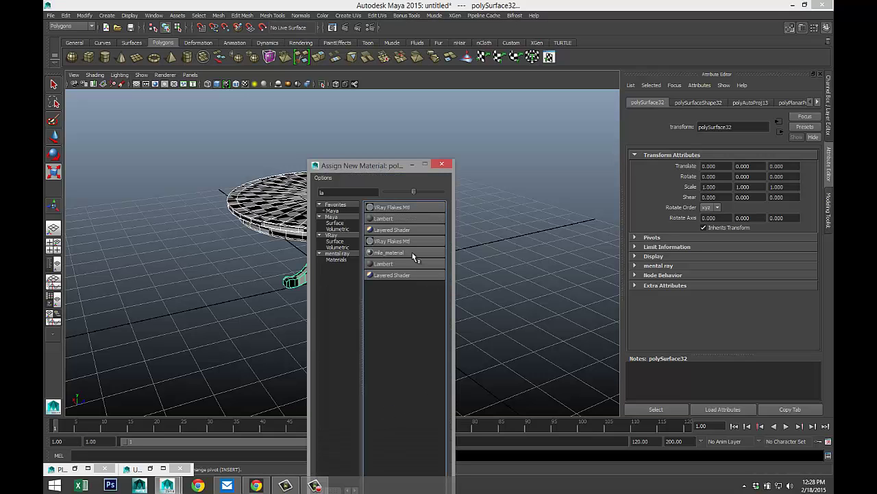
click(393, 218)
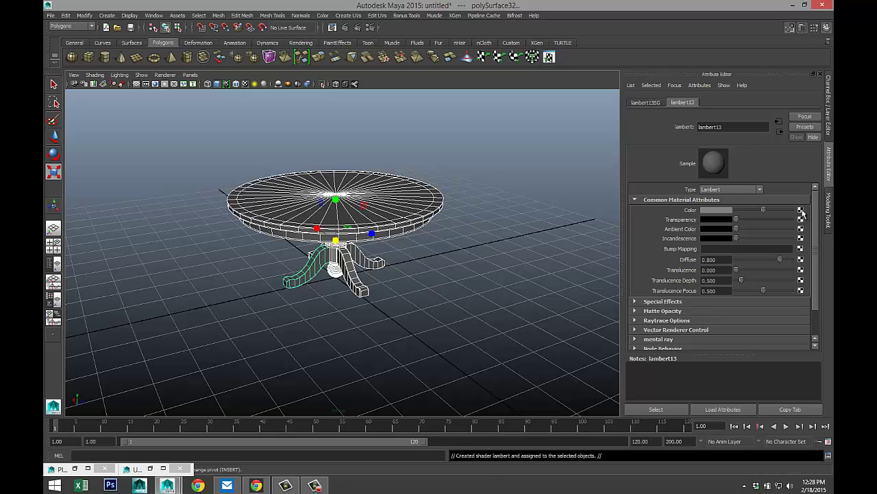
- Map the Lambert material's color to a File texture and load wood texture.jpg from the Desktop as its image
click(801, 210)
click(357, 192)
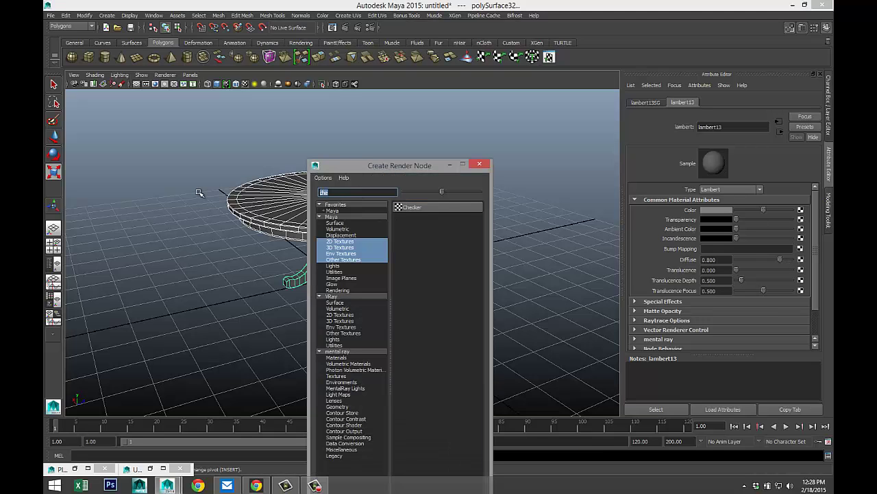
text(file)
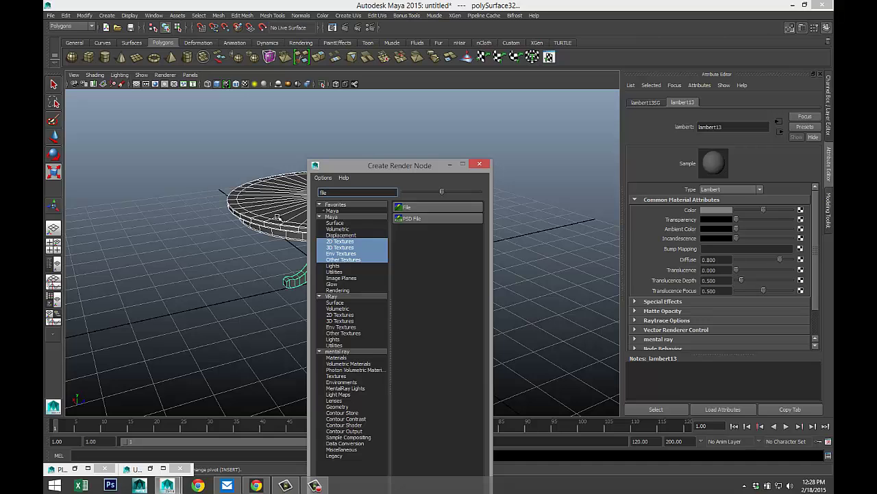
click(414, 205)
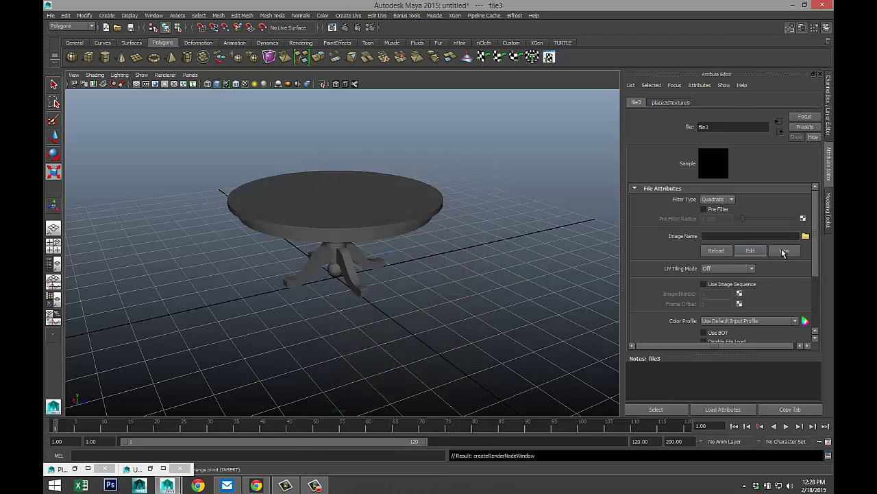
click(806, 236)
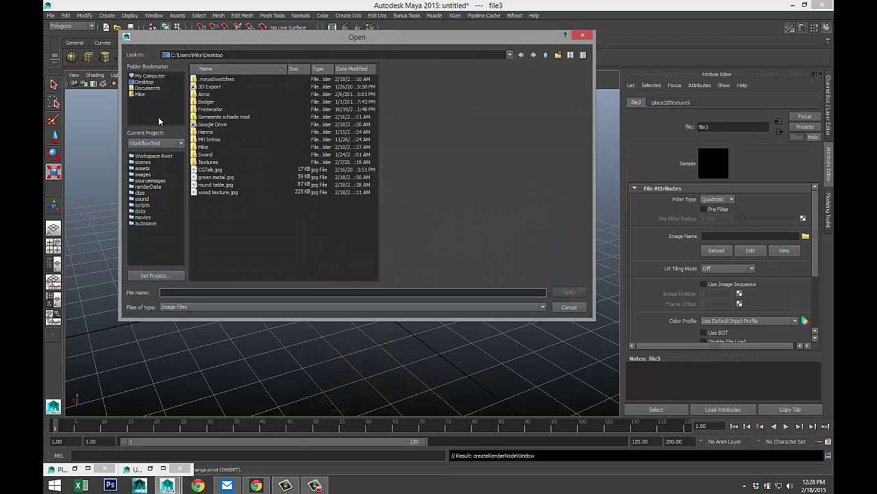
click(216, 193)
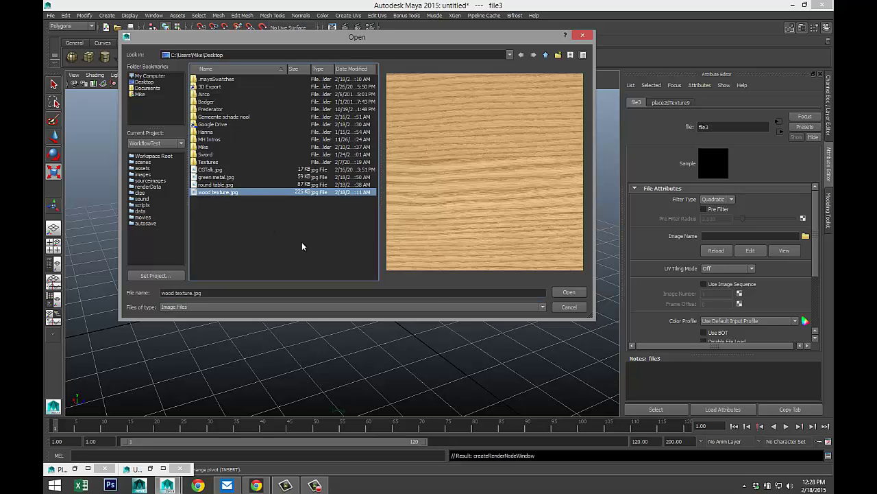
click(569, 293)
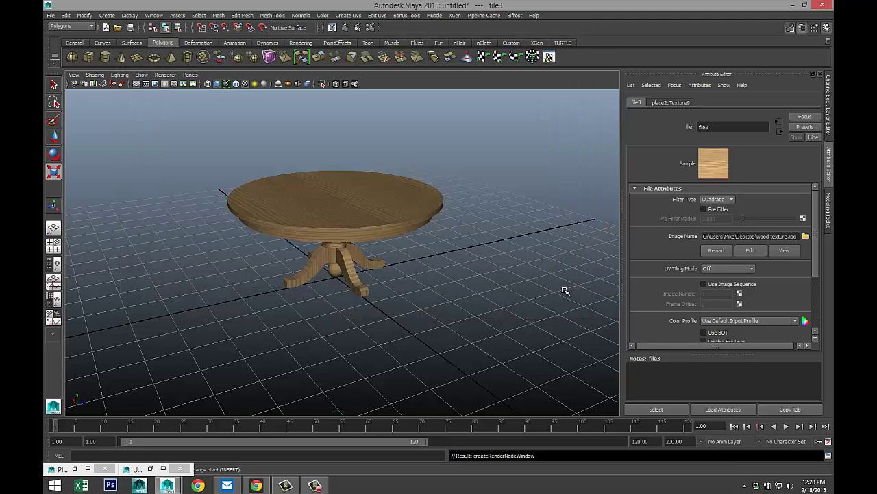
- Inspect the wood grain on the table's legs, top surface and rim from close range
scroll(489, 308, up, 5)
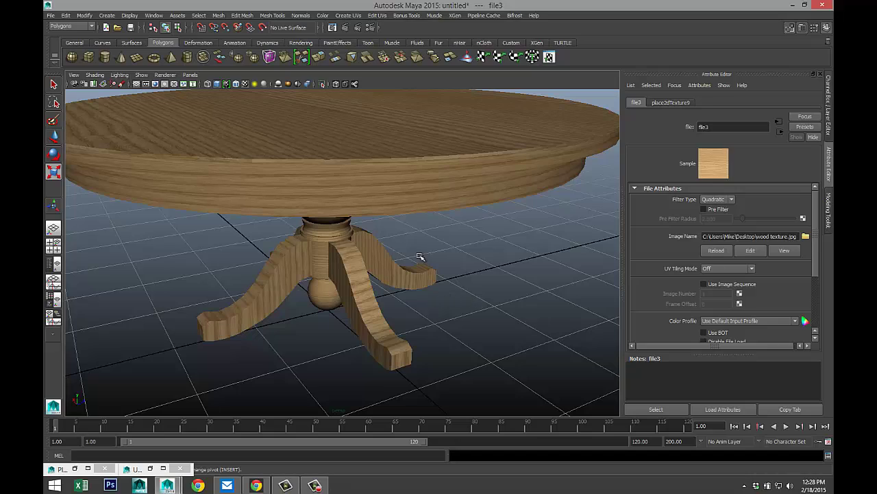
scroll(405, 245, up, 5)
alt+drag(430, 320, 468, 308)
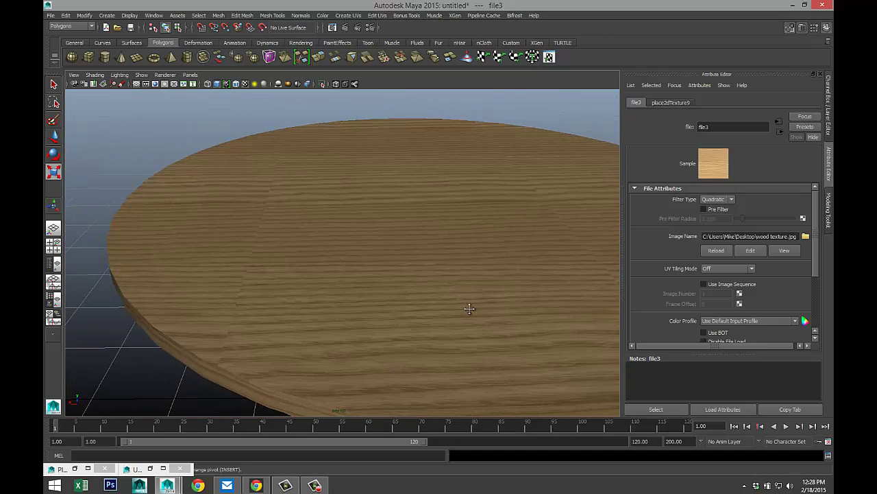
alt+middle_drag(468, 308, 358, 308)
scroll(360, 304, down, 5)
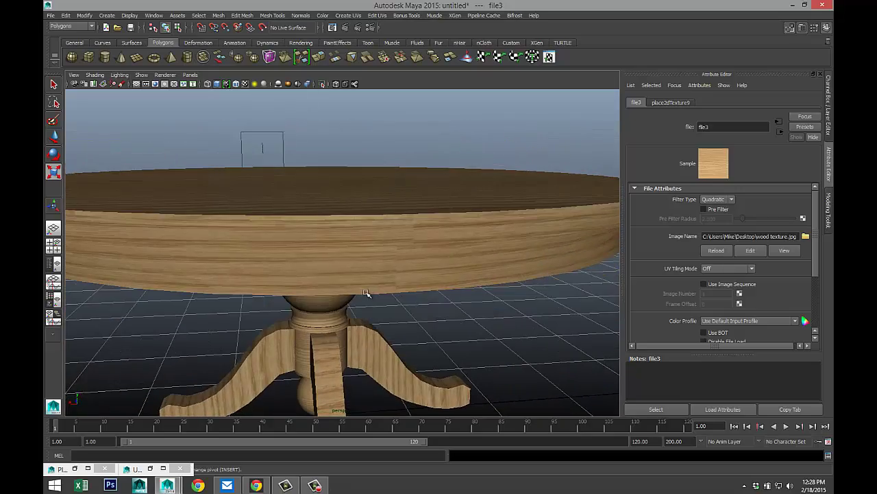
- Inspect the wood texture on the tabletop's rim, the turned pedestal and the curved legs from several angles
alt+drag(364, 292, 335, 298)
scroll(351, 294, down, 5)
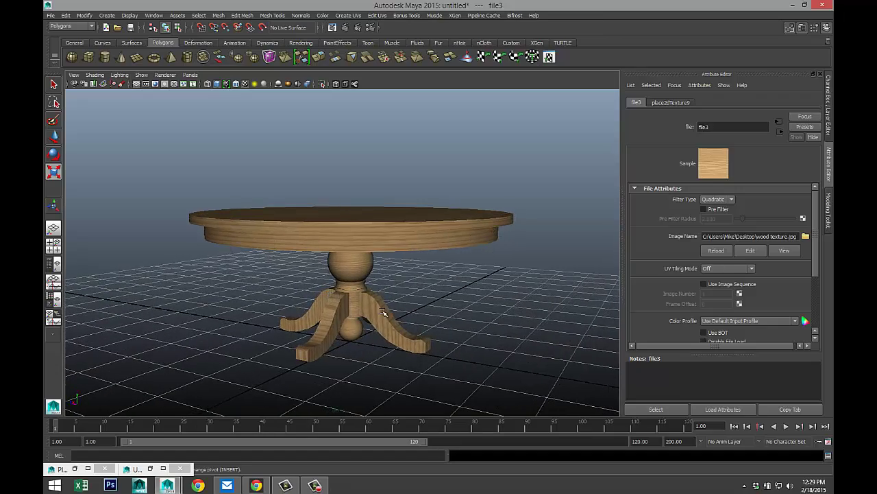
scroll(394, 322, up, 5)
alt+drag(400, 333, 440, 316)
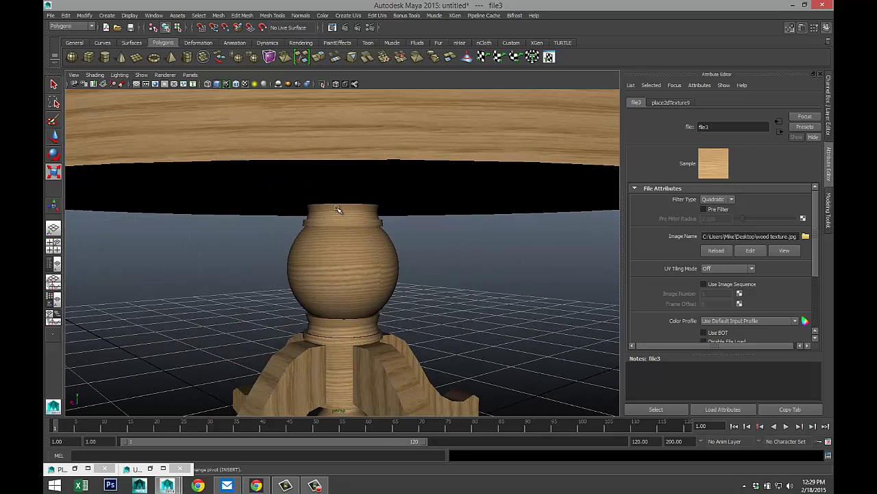
alt+drag(364, 336, 365, 245)
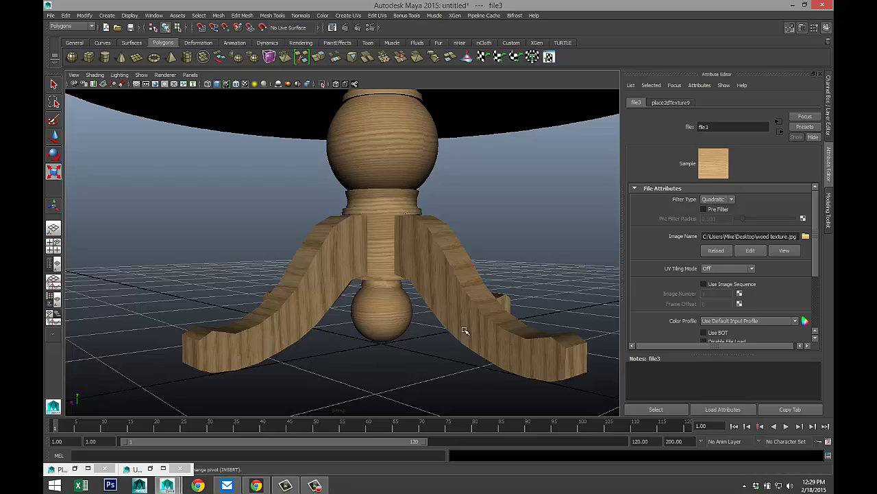
alt+right_drag(435, 348, 368, 337)
alt+drag(283, 324, 458, 339)
- Select the tabletop, pedestal and legs together, display them with smooth mesh preview, and clear the selection
alt+right_drag(459, 339, 380, 227)
click(380, 227)
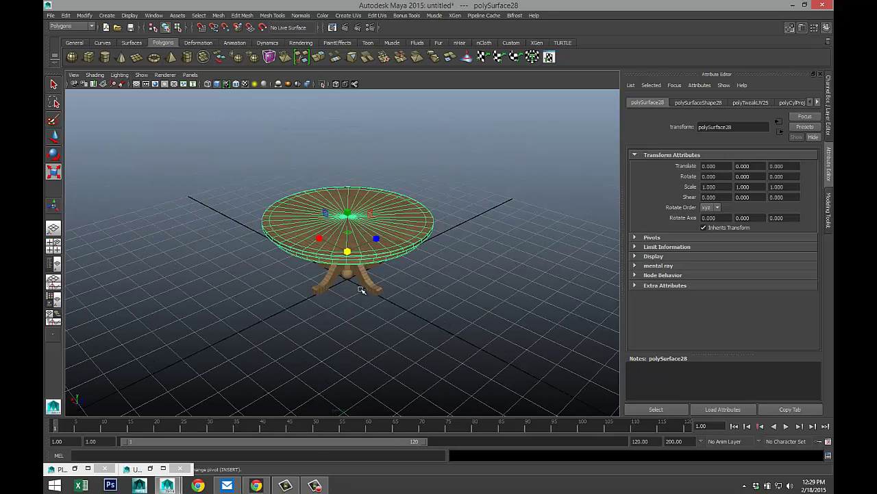
click(322, 287)
scroll(478, 392, up, 5)
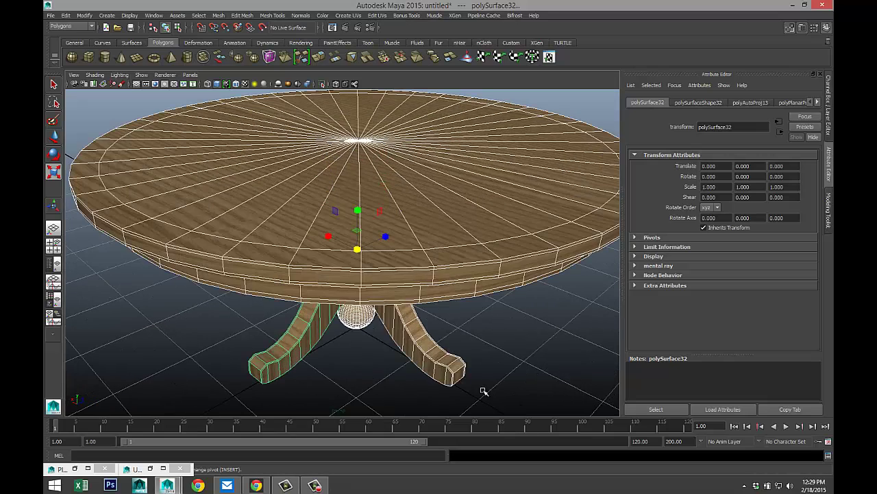
key(3)
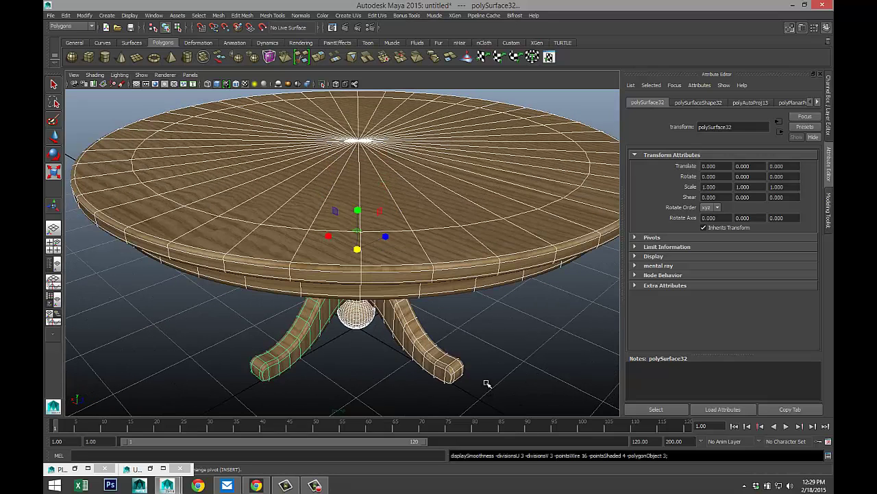
click(532, 348)
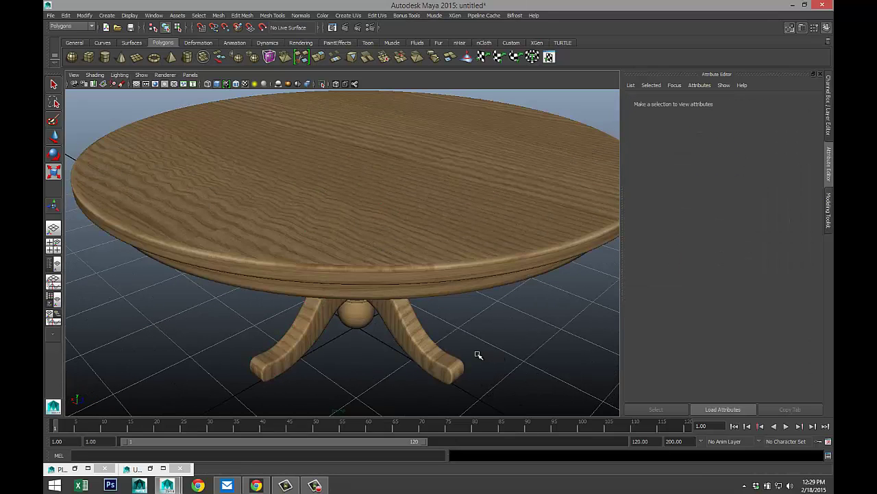
- Examine the wood grain on the smoothed table's top, rim and legs from different sides and distances
alt+drag(475, 351, 285, 281)
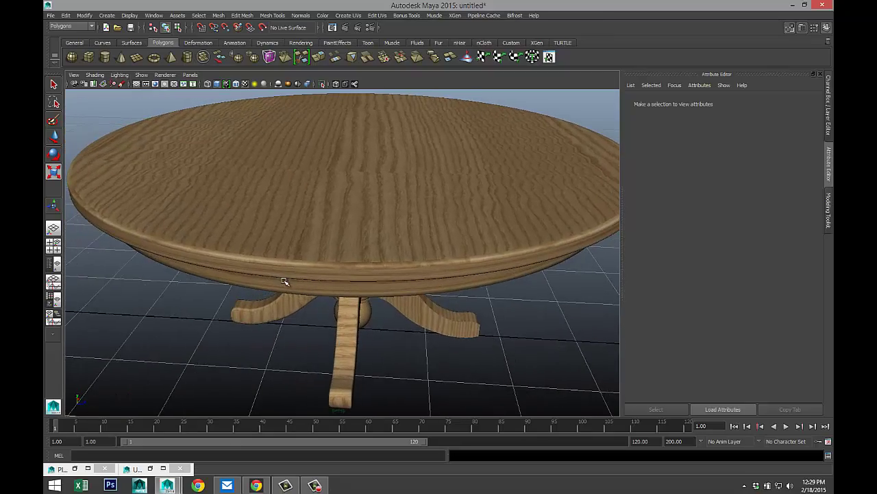
alt+drag(321, 324, 288, 320)
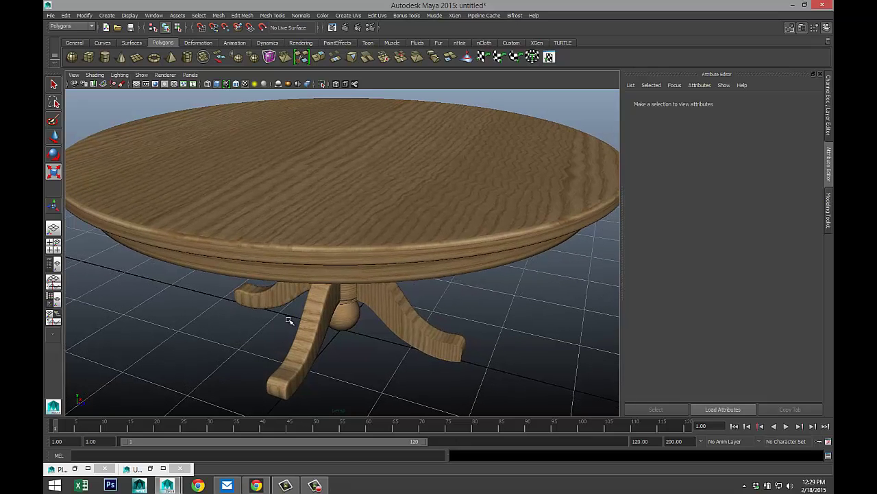
scroll(289, 319, down, 4)
scroll(288, 317, up, 4)
mouse_move(246, 323)
alt+mouse_down()
mouse_move(245, 308)
mouse_move(262, 312)
mouse_move(240, 313)
mouse_move(235, 325)
alt+mouse_up()
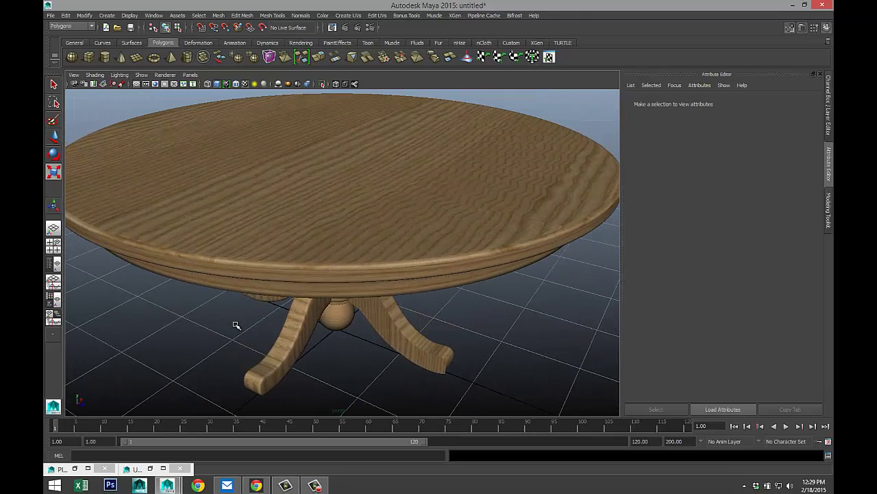